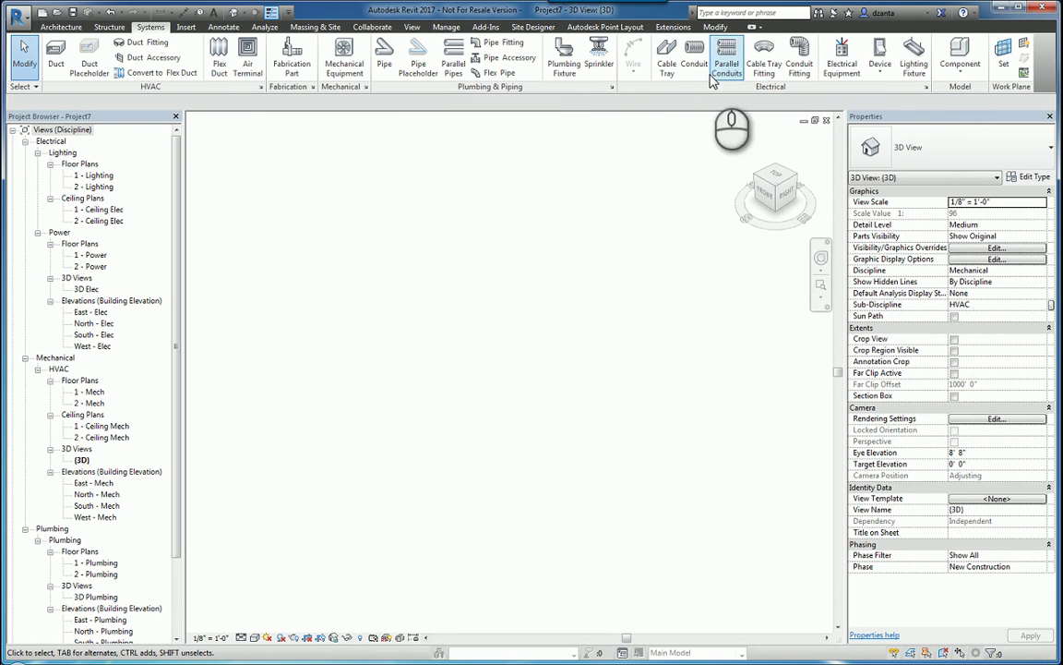
Step: Start Parallel Pipes with 5 horizontal and 3 vertical copies, offsets 5' 0" and 1' 0"
{"action": "left_click", "coordinate": [452, 70]}
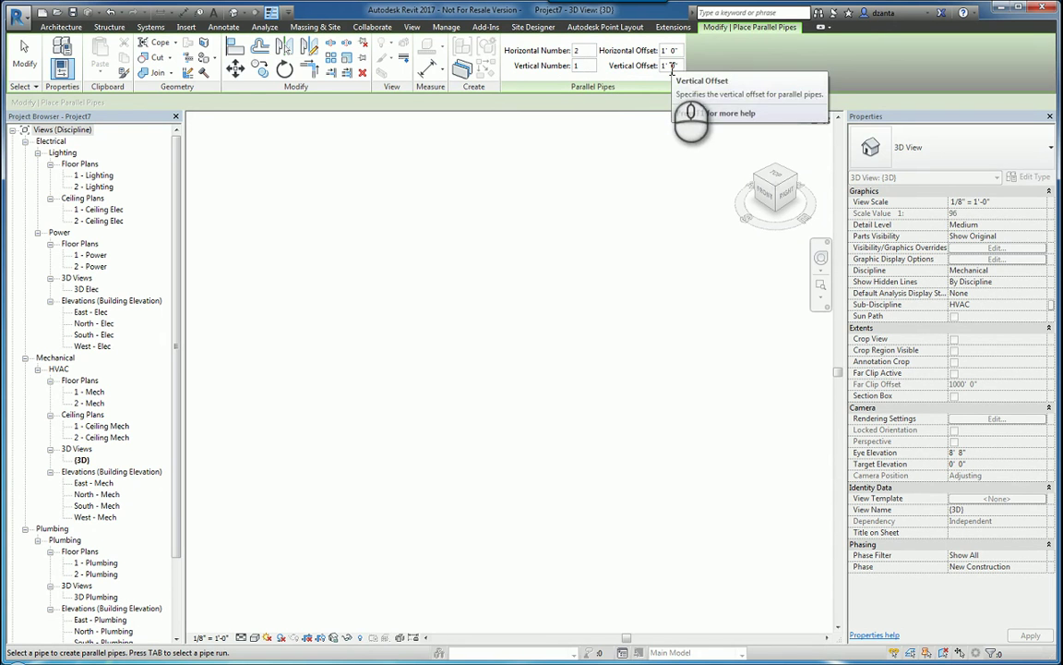
{"action": "left_click", "coordinate": [576, 51]}
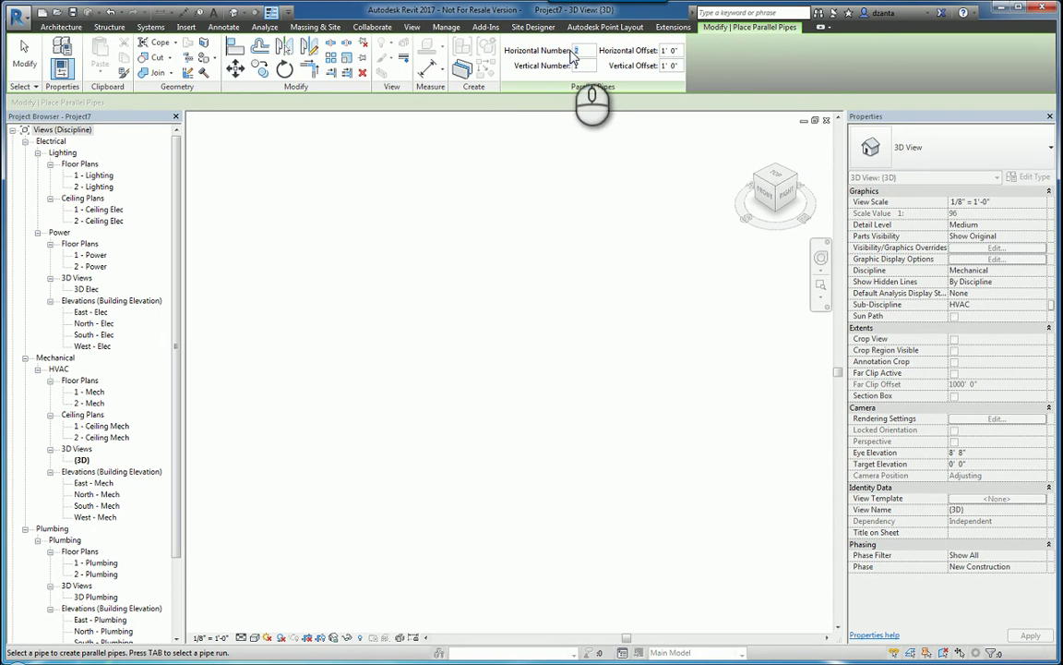
{"action": "type", "text": "5"}
{"action": "left_click", "coordinate": [579, 65]}
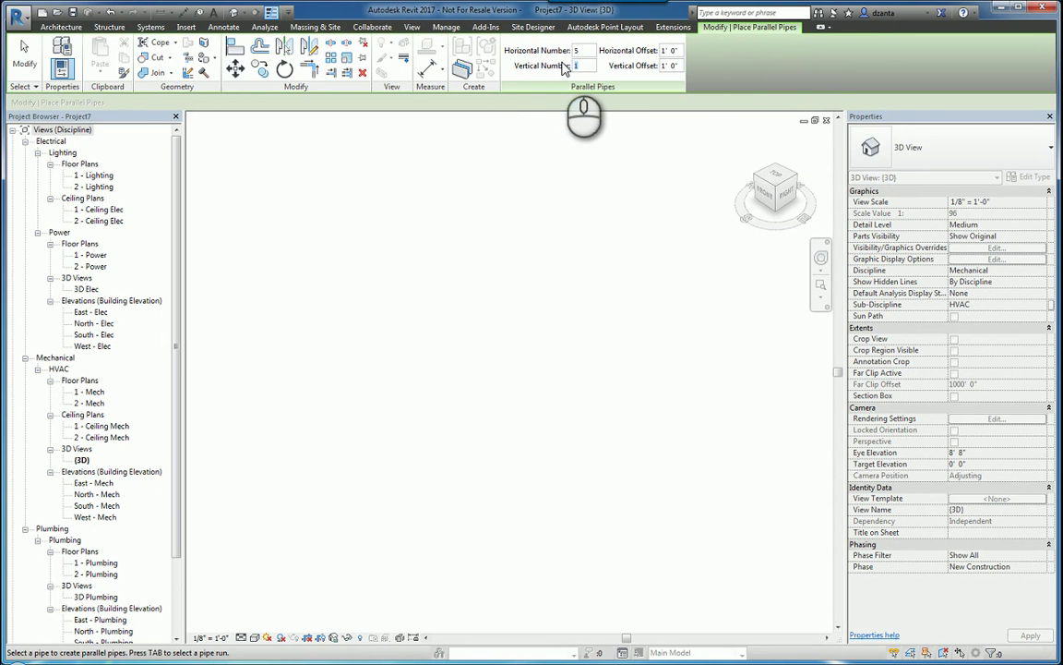
{"action": "type", "text": "3"}
{"action": "left_click", "coordinate": [661, 52]}
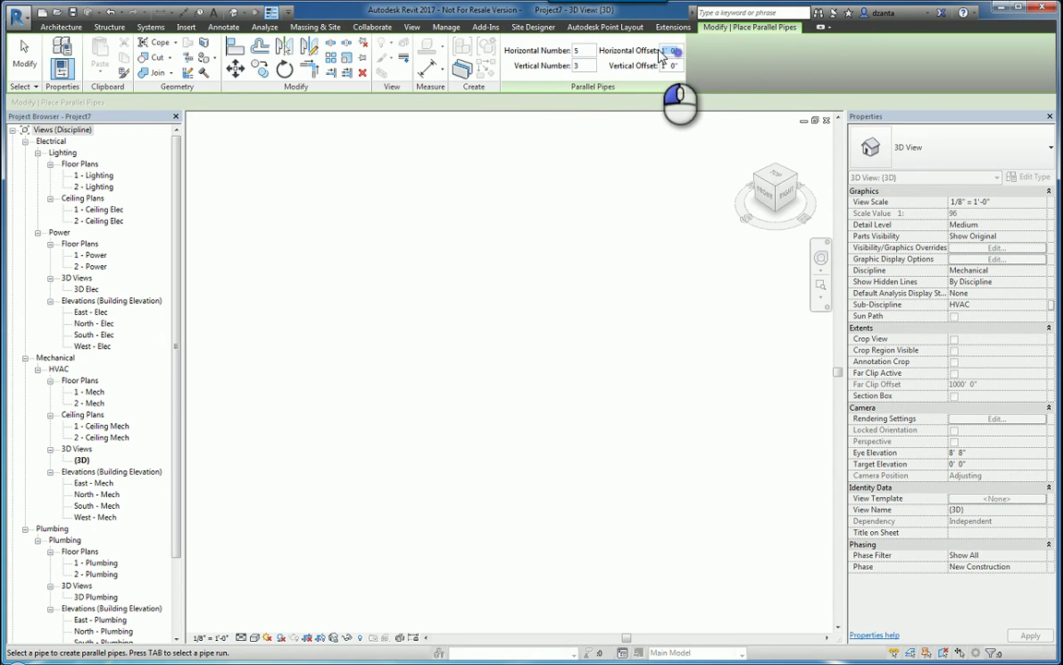
{"action": "type", "text": "5"}
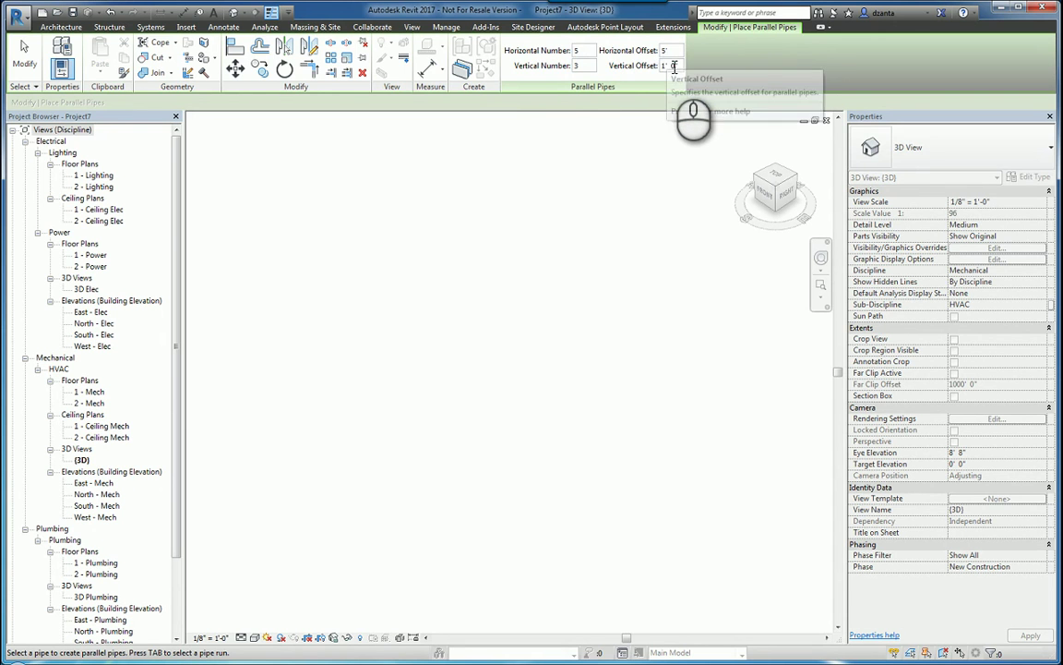
{"action": "left_click", "coordinate": [670, 66]}
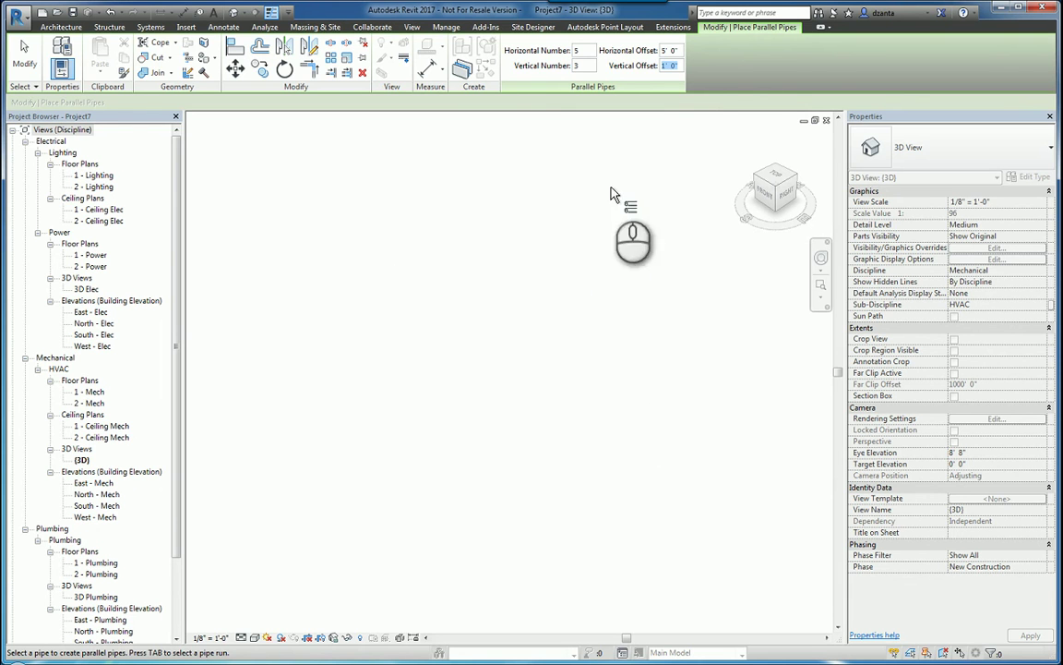
Step: Draw a three-segment zigzag pipe run from left to right
{"action": "left_click", "coordinate": [25, 65]}
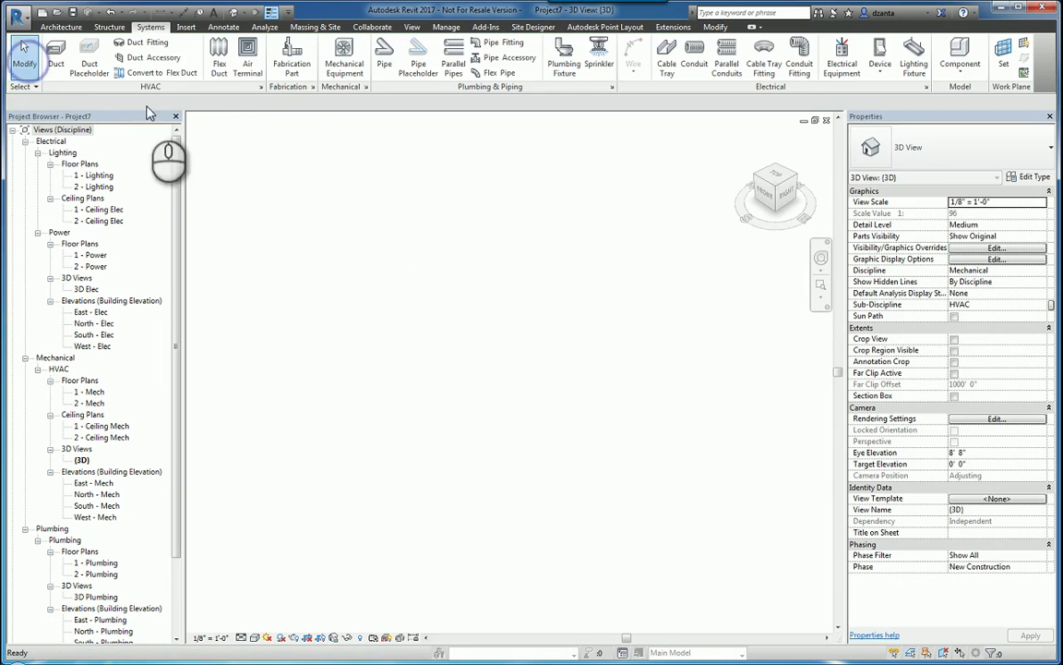
{"action": "left_click", "coordinate": [384, 57]}
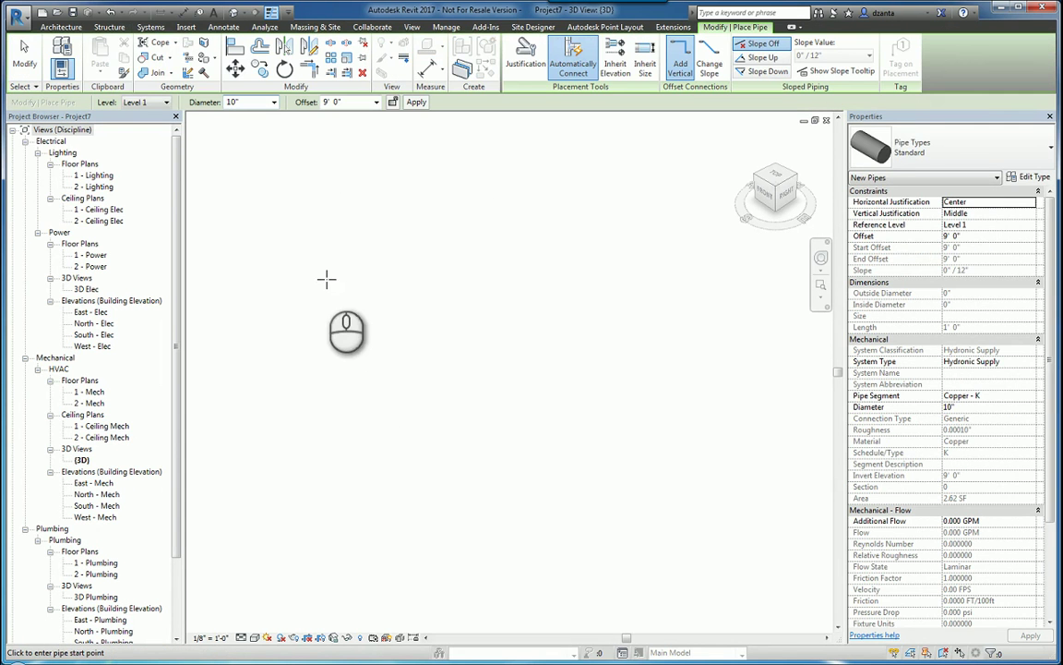
{"action": "left_click", "coordinate": [307, 257]}
{"action": "left_click", "coordinate": [462, 344]}
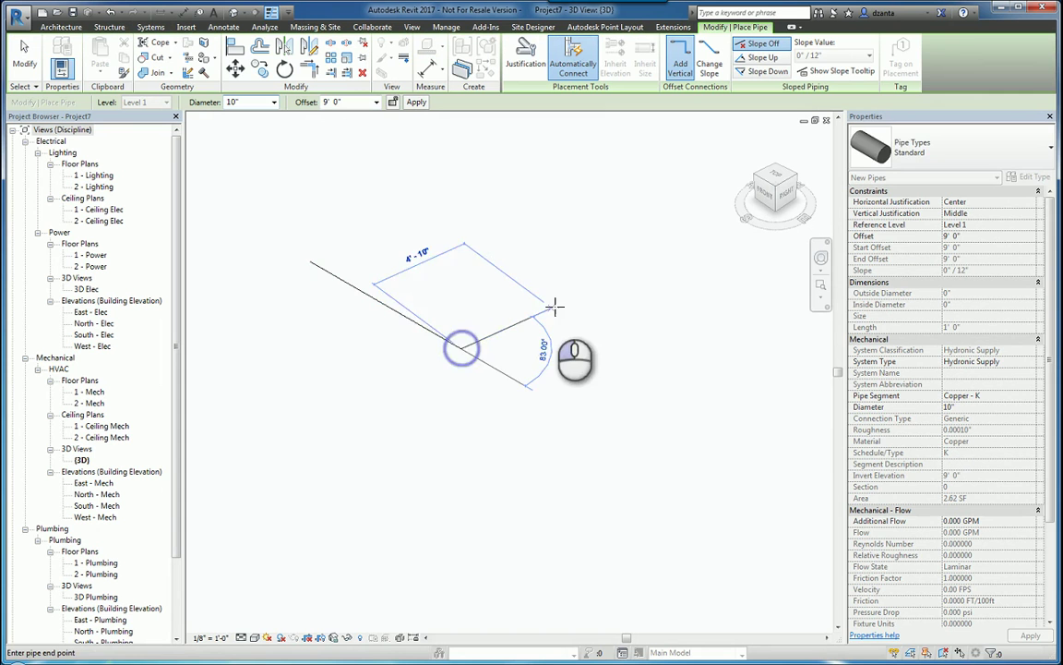
{"action": "left_click", "coordinate": [560, 298]}
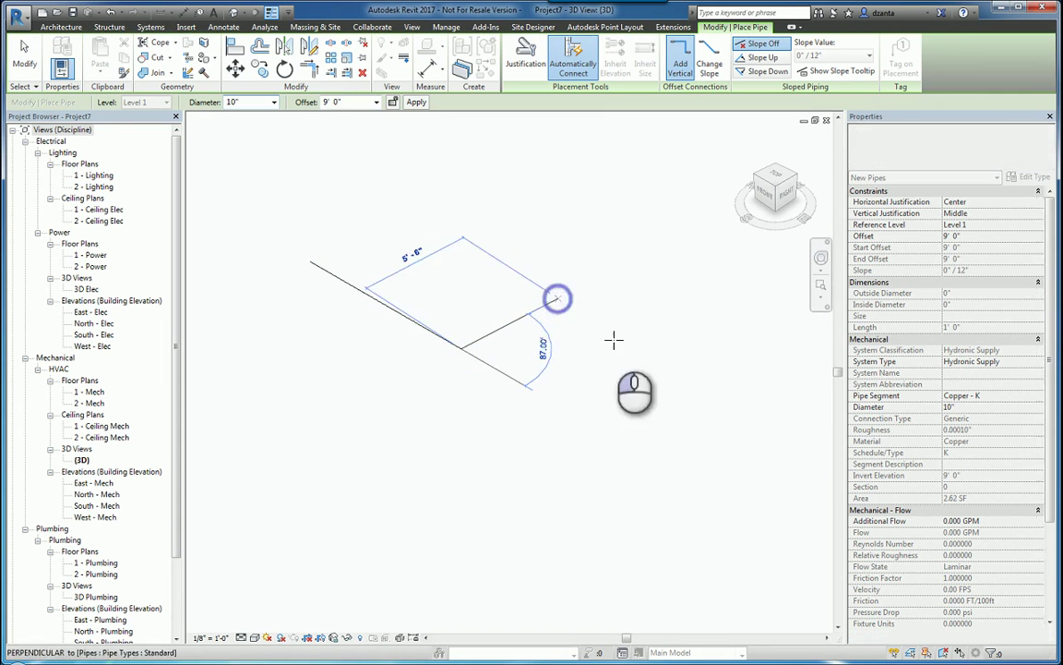
{"action": "left_click", "coordinate": [693, 376]}
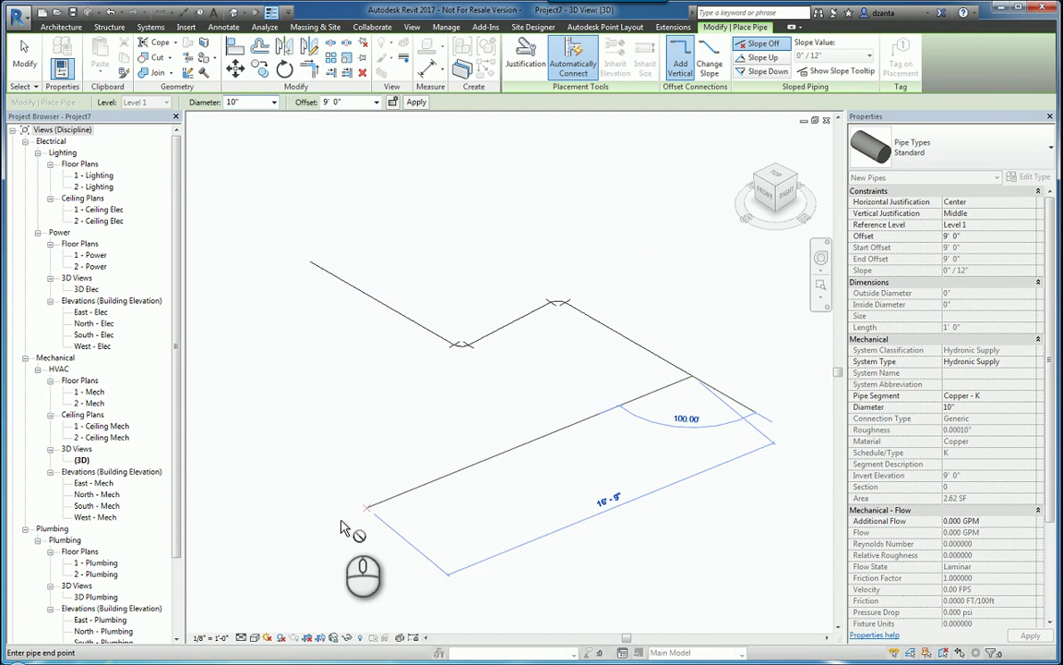
{"action": "key", "text": "Escape"}
{"action": "key", "text": "Escape"}
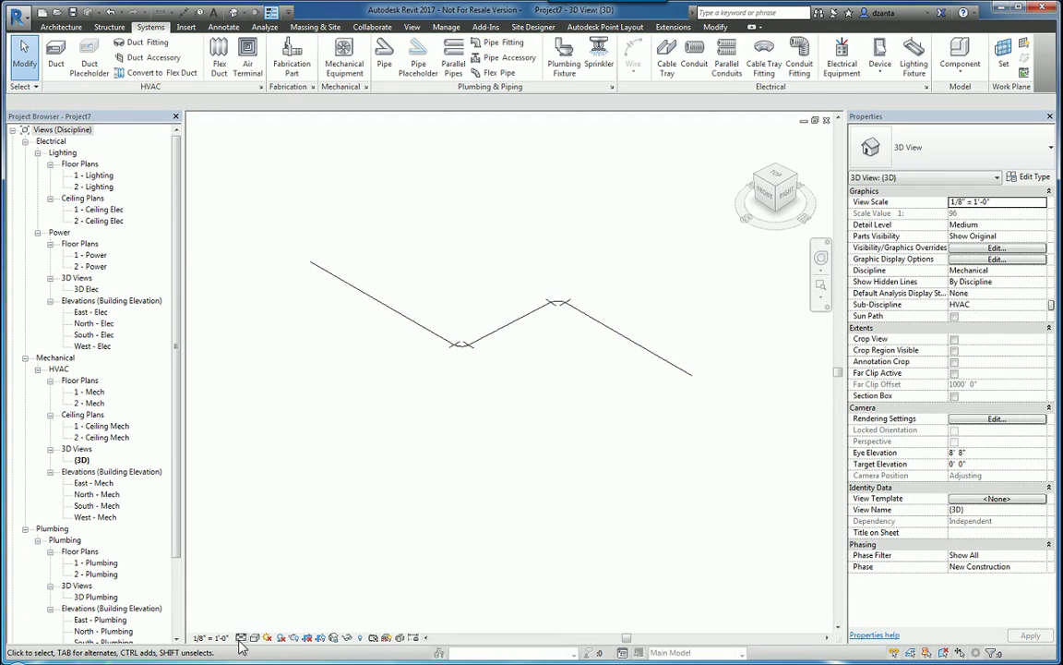
Step: Switch the 3D view's detail level to Fine so pipes show as solid tubes
{"action": "left_click", "coordinate": [239, 637]}
{"action": "left_click", "coordinate": [256, 625]}
{"action": "left_click", "coordinate": [540, 404]}
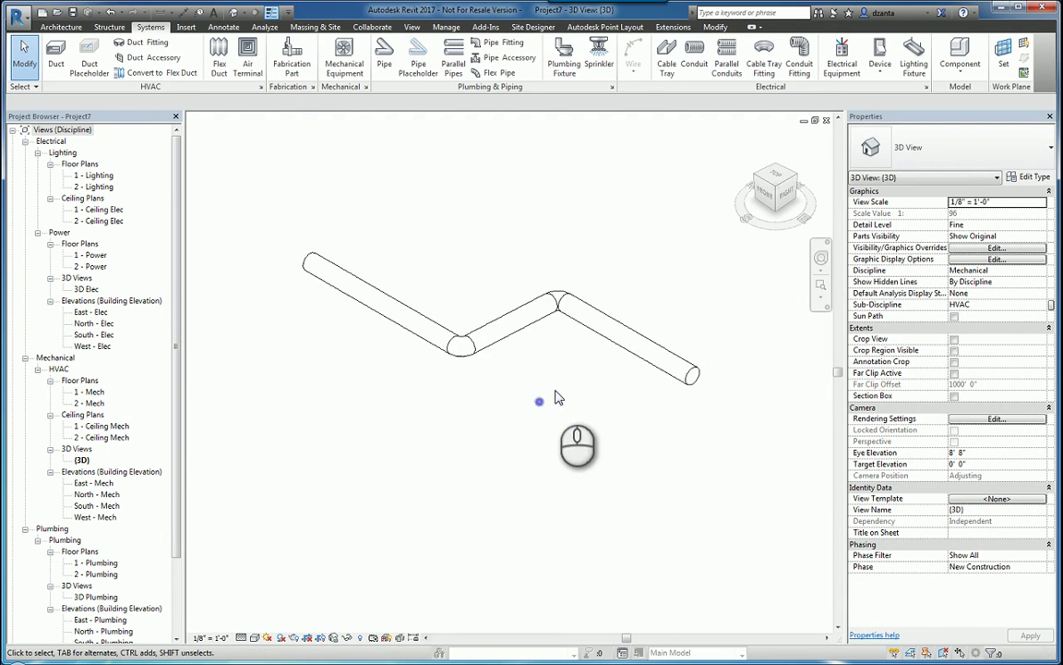
{"action": "scroll", "coordinate": [546, 420], "scroll_direction": "up", "scroll_amount": 2}
{"action": "scroll", "coordinate": [543, 423], "scroll_direction": "down", "scroll_amount": 3}
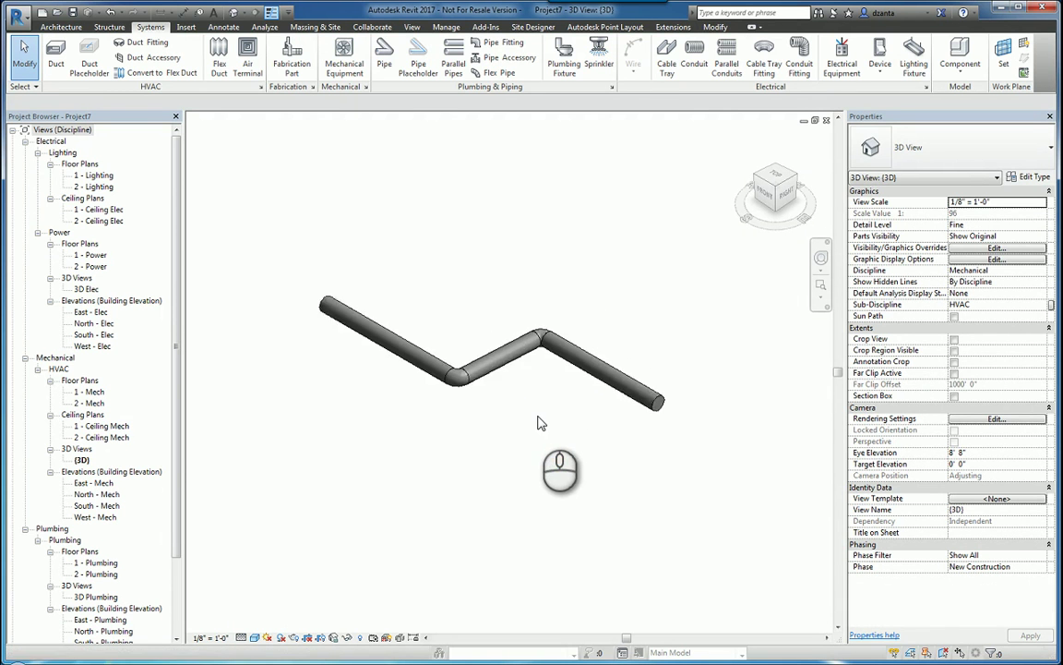
Step: Drag the right and left end pipe segments outward to lengthen both legs
{"action": "left_click", "coordinate": [627, 411]}
{"action": "left_click_drag", "start_coordinate": [627, 410], "coordinate": [752, 478]}
{"action": "left_click", "coordinate": [703, 506]}
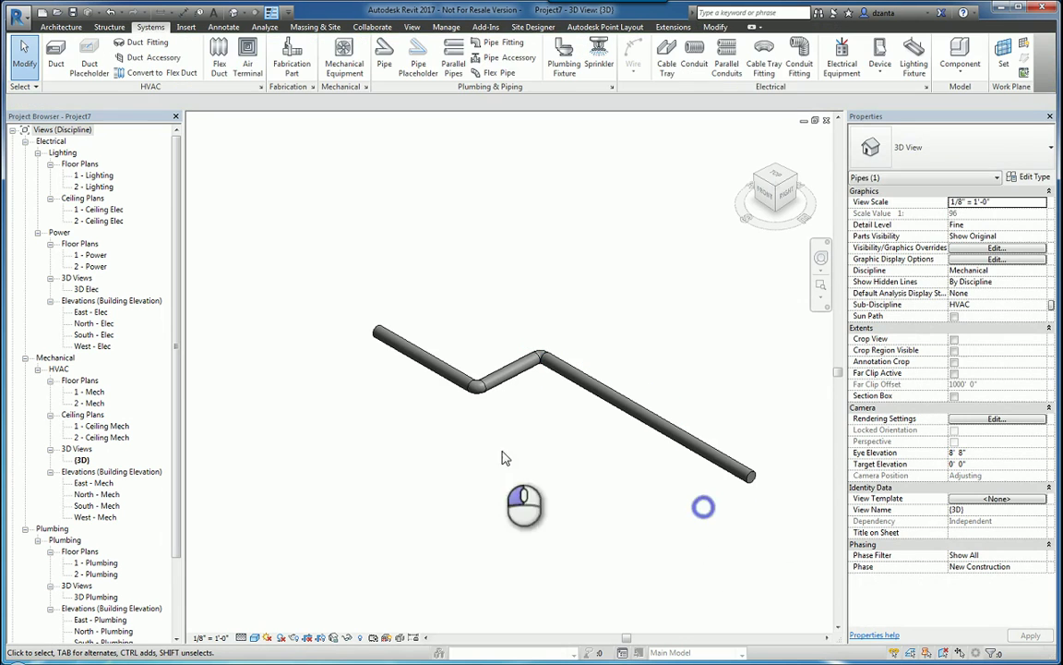
{"action": "left_click", "coordinate": [373, 333]}
{"action": "left_click_drag", "start_coordinate": [369, 331], "coordinate": [233, 240]}
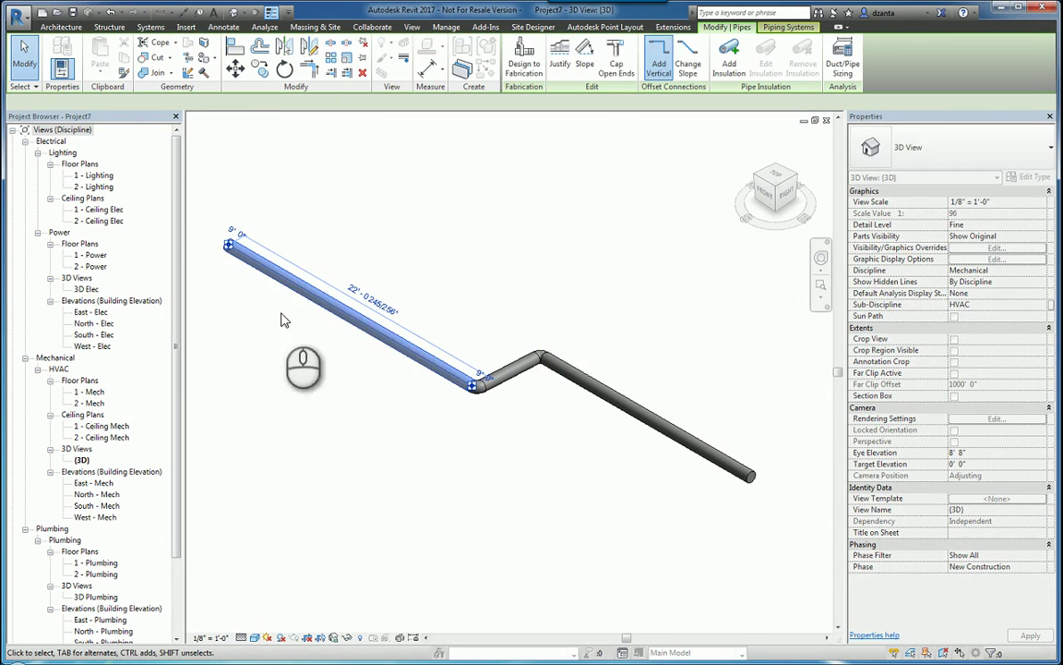
{"action": "left_click", "coordinate": [296, 342]}
{"action": "scroll", "coordinate": [486, 384], "scroll_direction": "down", "scroll_amount": 4}
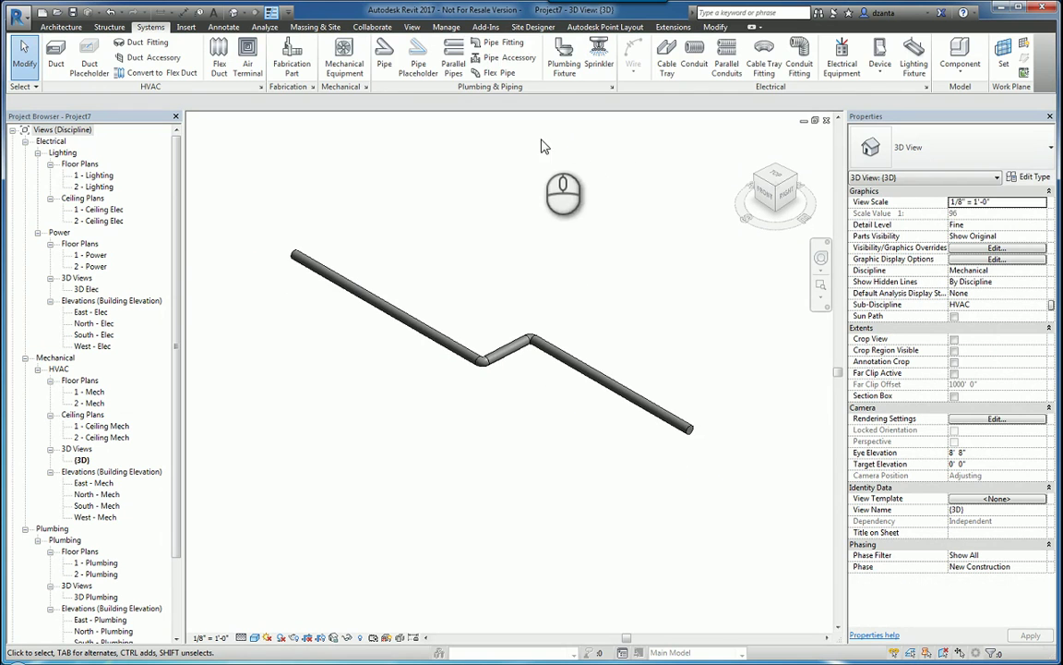
{"action": "left_click", "coordinate": [453, 61]}
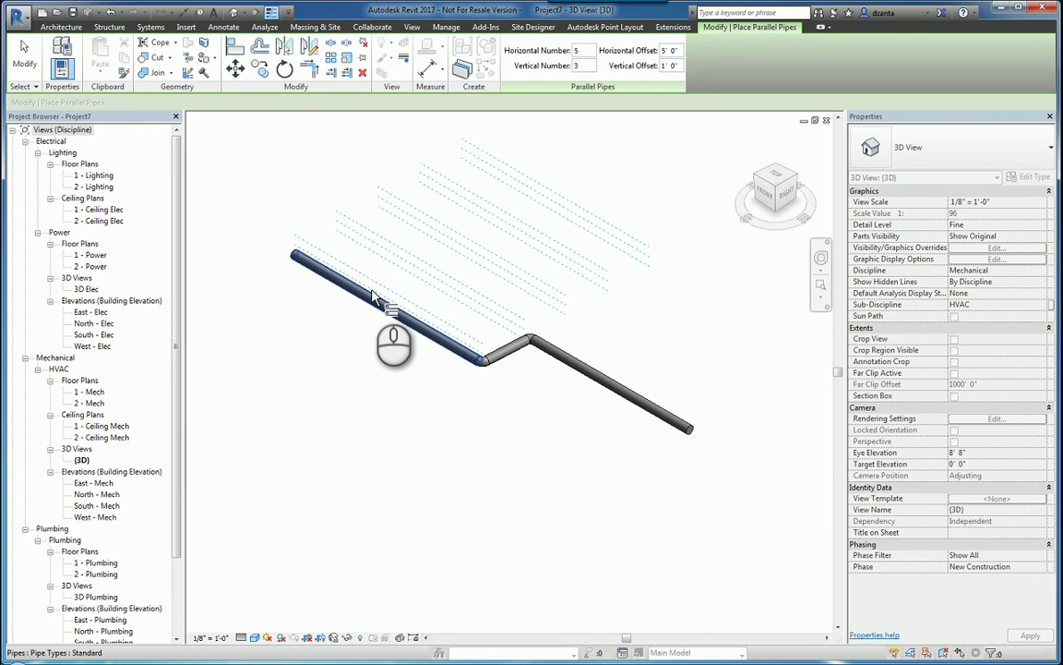
{"action": "key", "text": "Tab"}
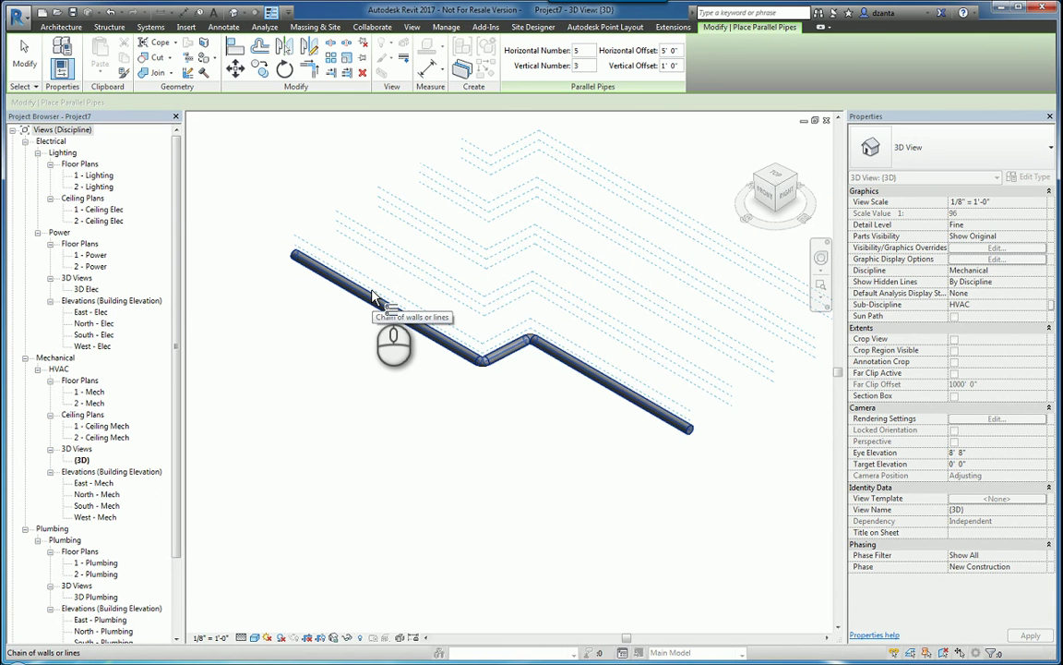
{"action": "left_click", "coordinate": [372, 294]}
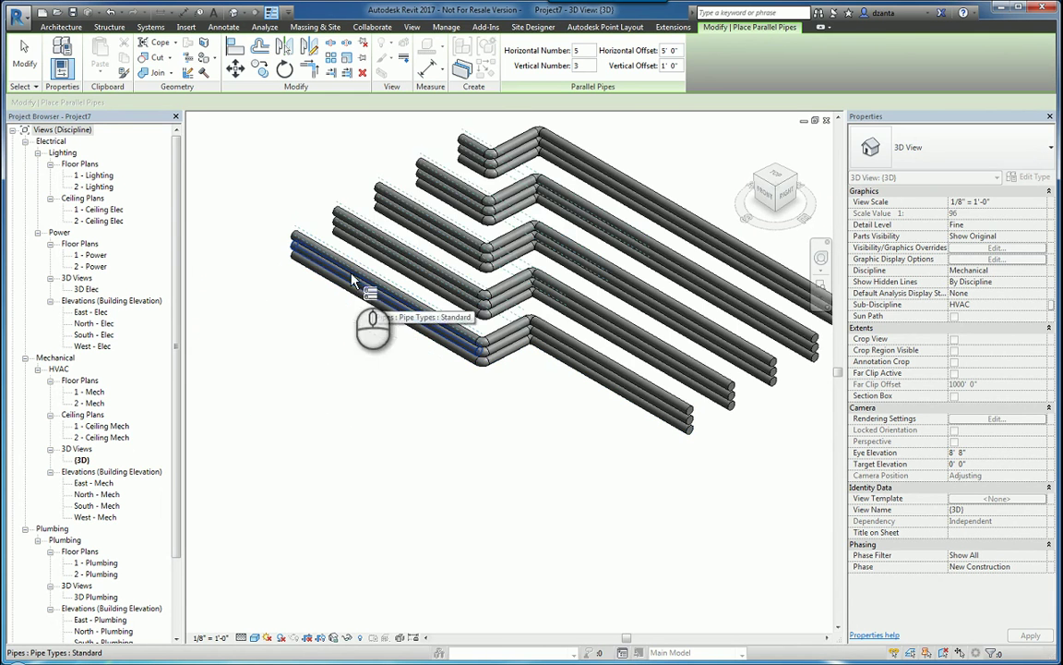
{"action": "left_click", "coordinate": [25, 61]}
{"action": "scroll", "coordinate": [415, 384], "scroll_direction": "down", "scroll_amount": 2}
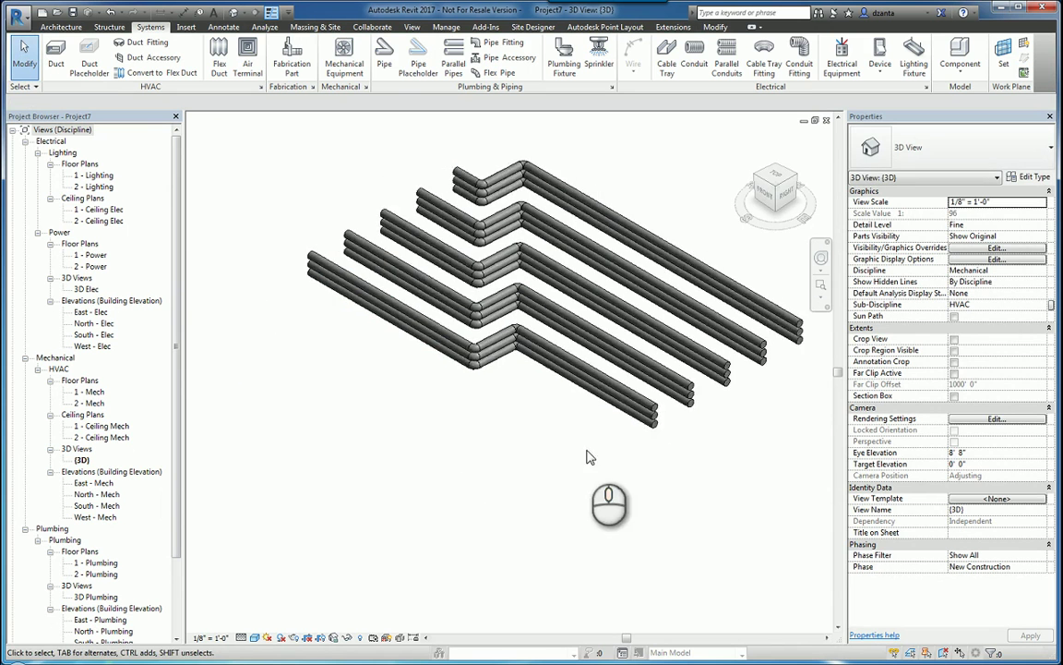
{"action": "middle_click_drag", "start_coordinate": [594, 456], "coordinate": [553, 498]}
{"action": "mouse_move", "coordinate": [657, 503]}
{"action": "middle_mouse_down", "text": "shift"}
{"action": "mouse_move", "coordinate": [649, 408]}
{"action": "mouse_move", "coordinate": [652, 472]}
{"action": "mouse_move", "coordinate": [679, 514]}
{"action": "mouse_move", "coordinate": [671, 505]}
{"action": "middle_mouse_up", "text": "shift"}
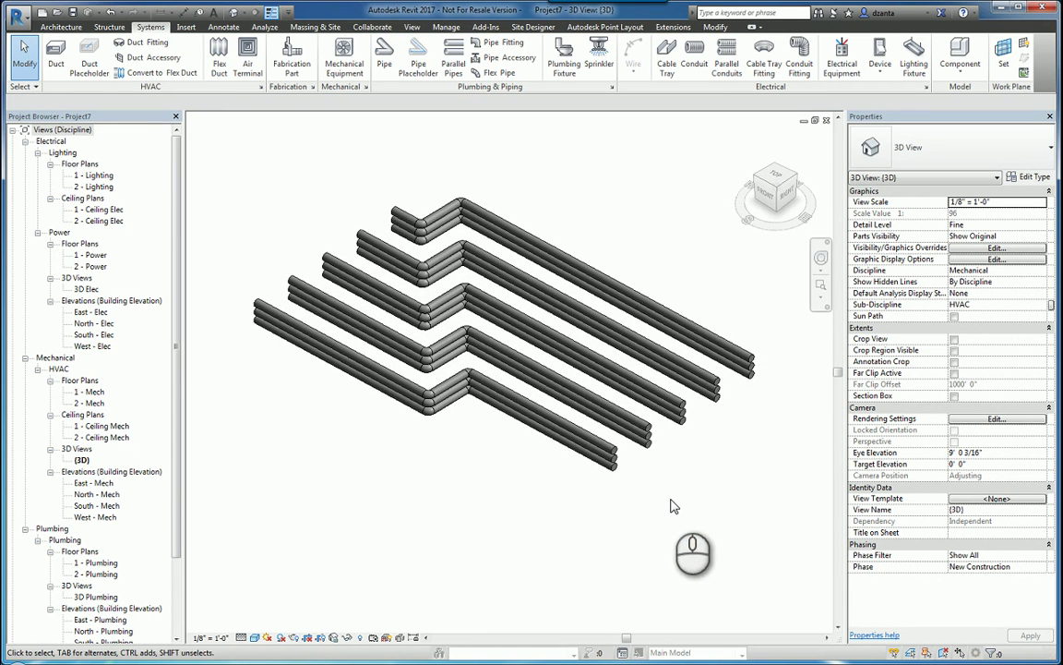
{"action": "left_click", "coordinate": [153, 31]}
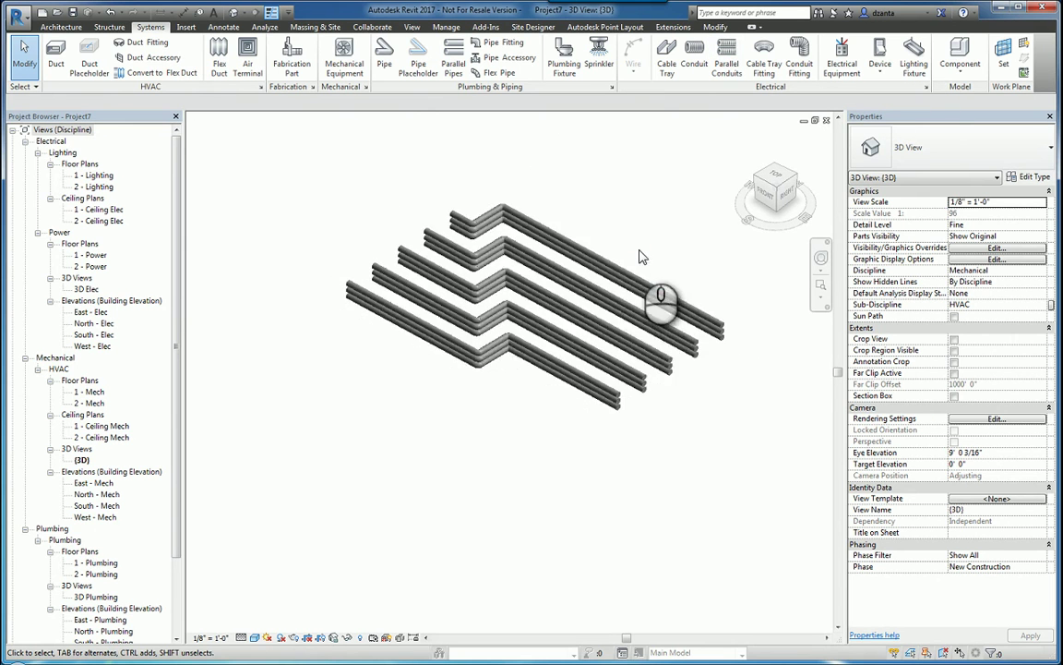
Step: Pan to empty space and start the Conduit tool with a 5" diameter
{"action": "middle_click_drag", "start_coordinate": [637, 249], "coordinate": [166, 517]}
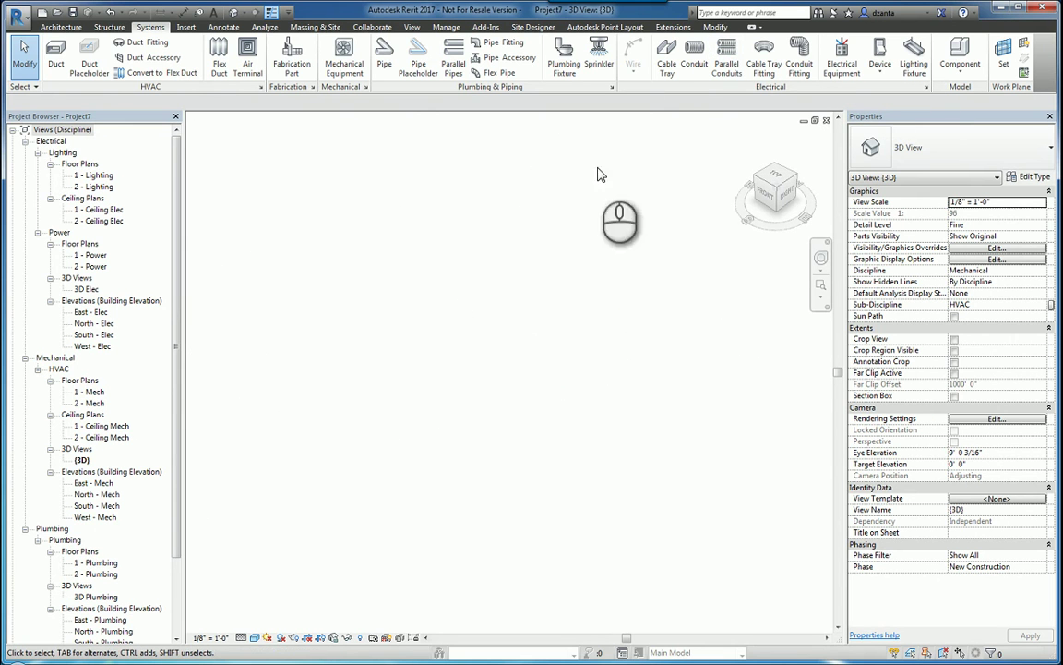
{"action": "left_click", "coordinate": [695, 67]}
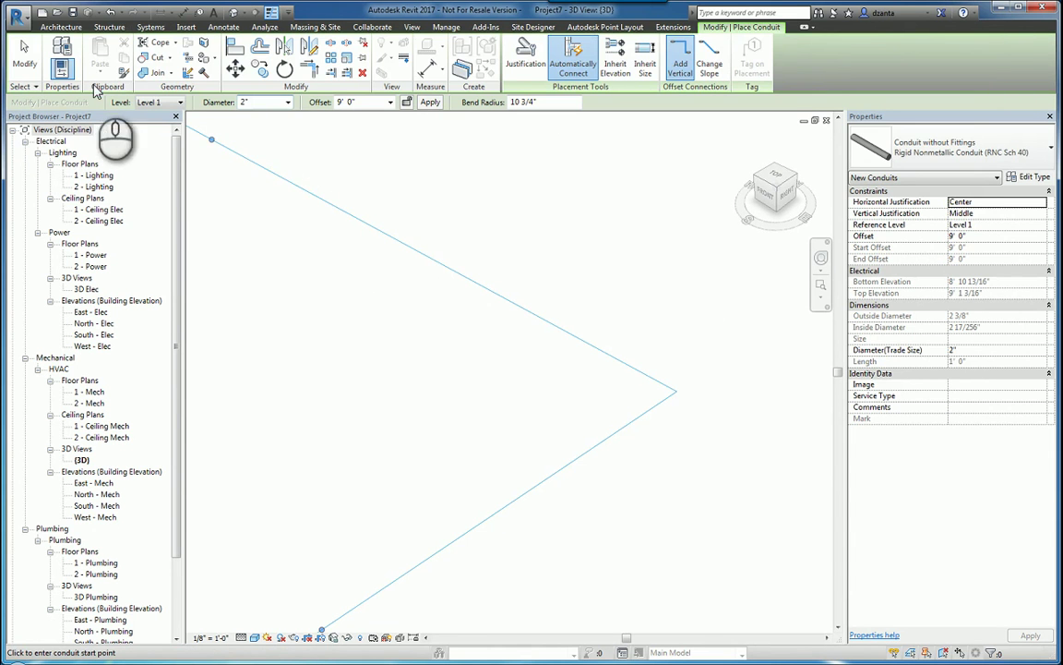
{"action": "left_click", "coordinate": [24, 57]}
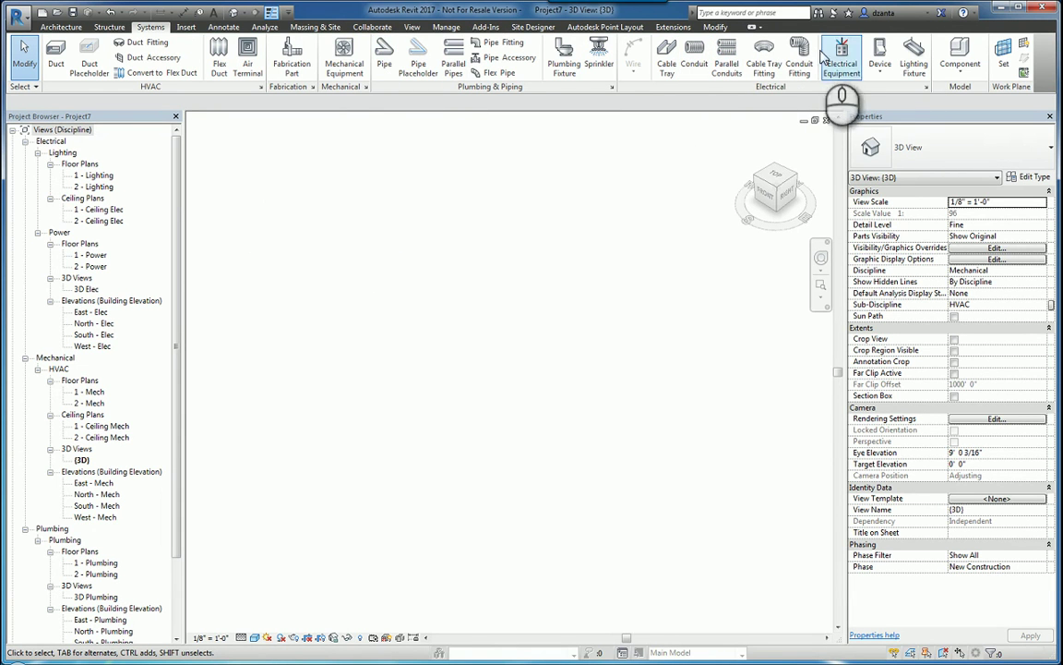
{"action": "left_click", "coordinate": [699, 63]}
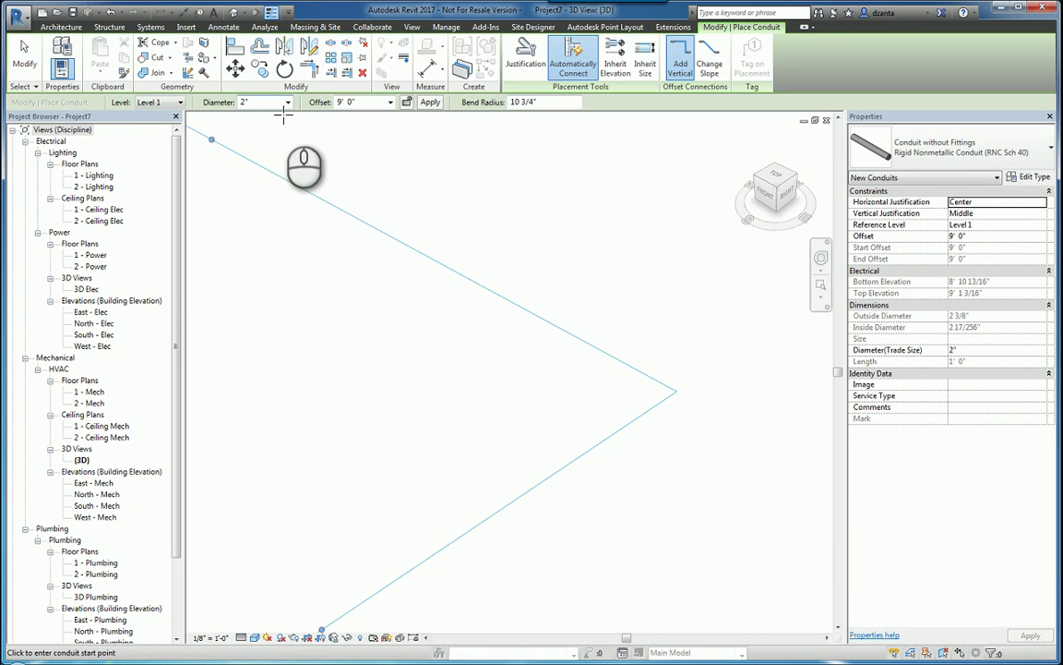
{"action": "left_click", "coordinate": [288, 102]}
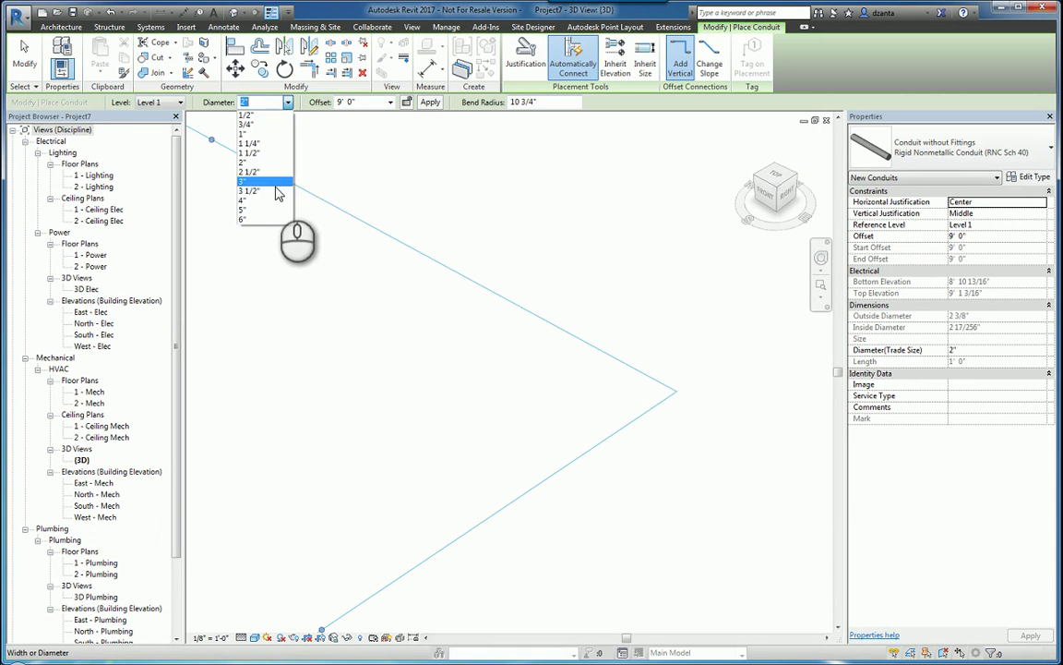
{"action": "left_click", "coordinate": [254, 210]}
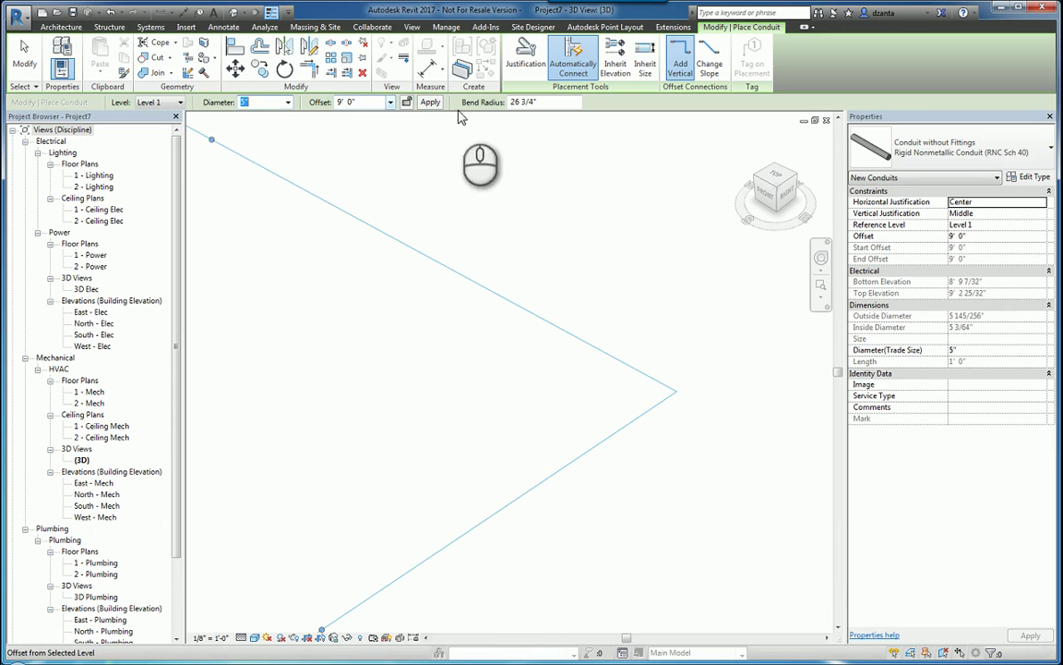
Step: Draw the bent RNC Sch 40 conduit run of four connected segments at 9' 0" offset
{"action": "left_click", "coordinate": [284, 267]}
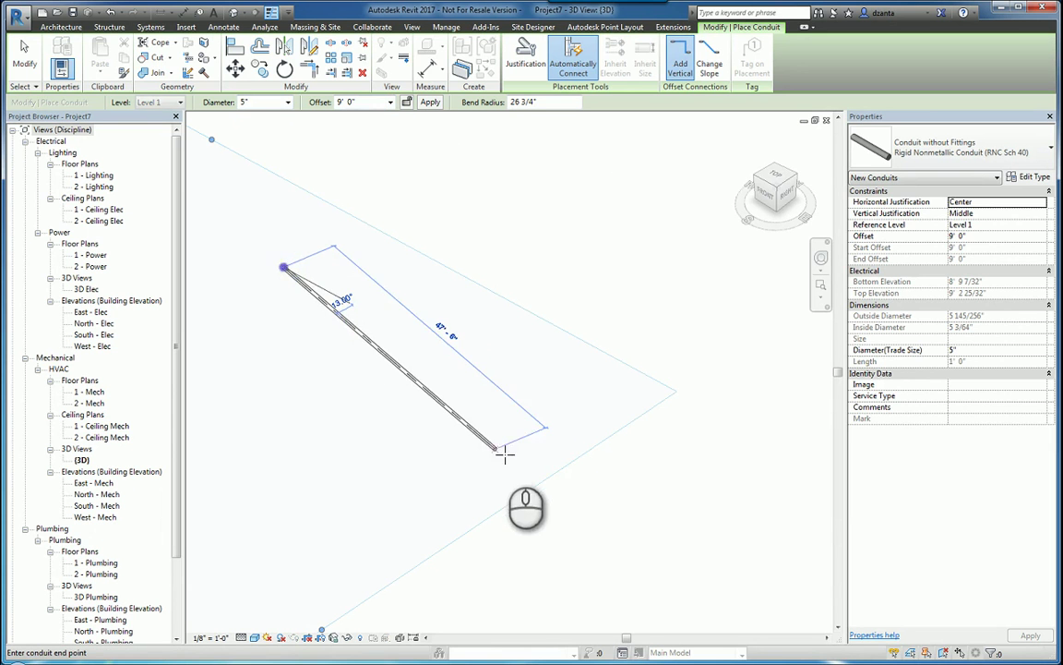
{"action": "left_click", "coordinate": [544, 472]}
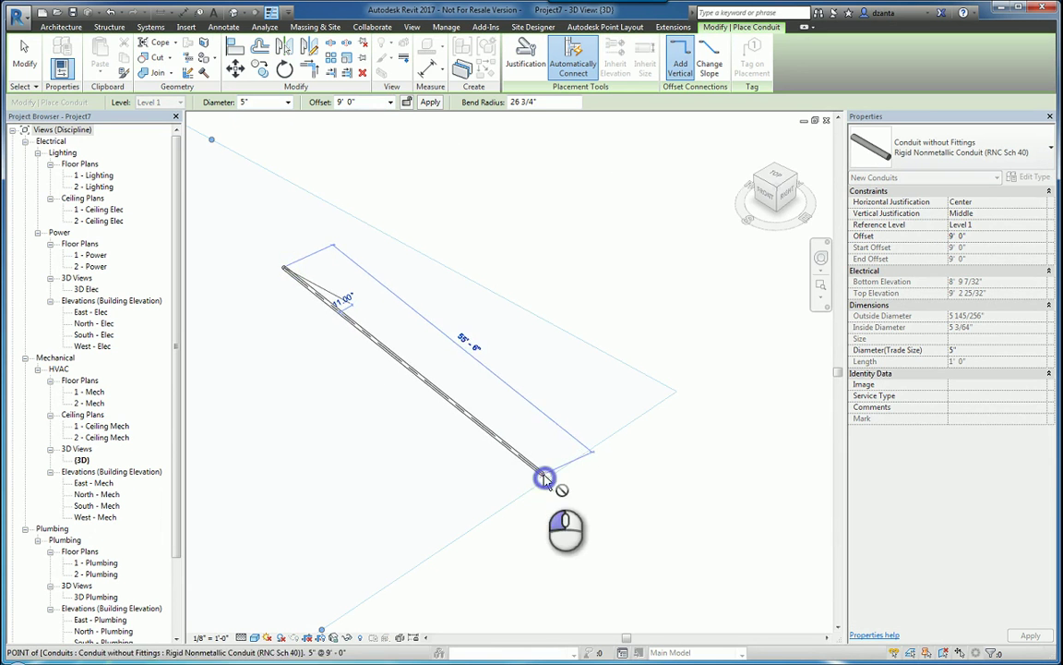
{"action": "left_click", "coordinate": [684, 413]}
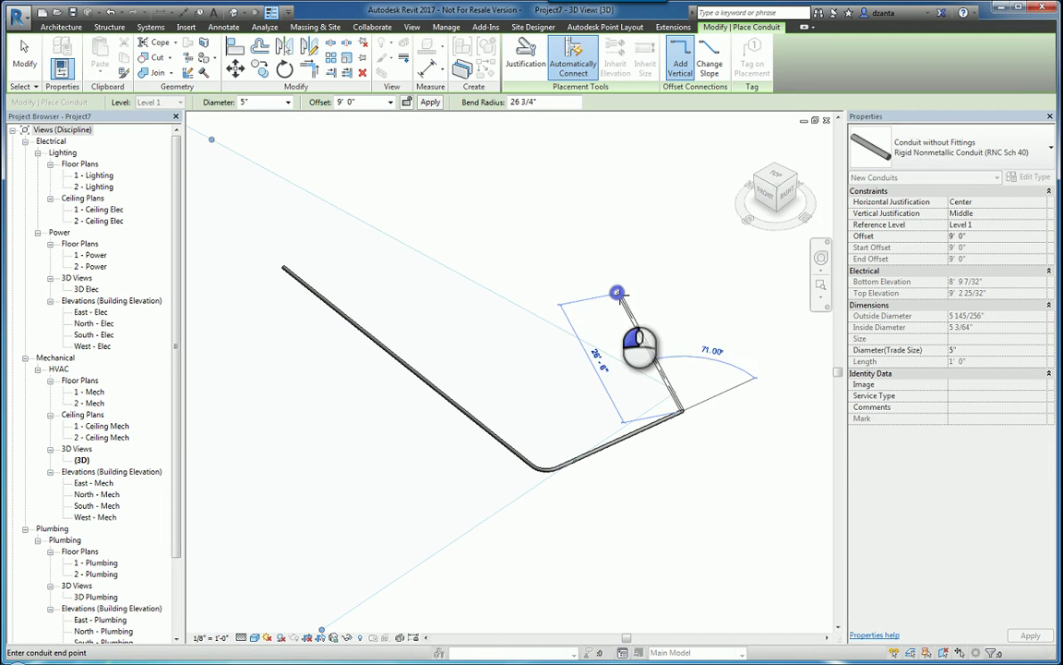
{"action": "left_click", "coordinate": [618, 293]}
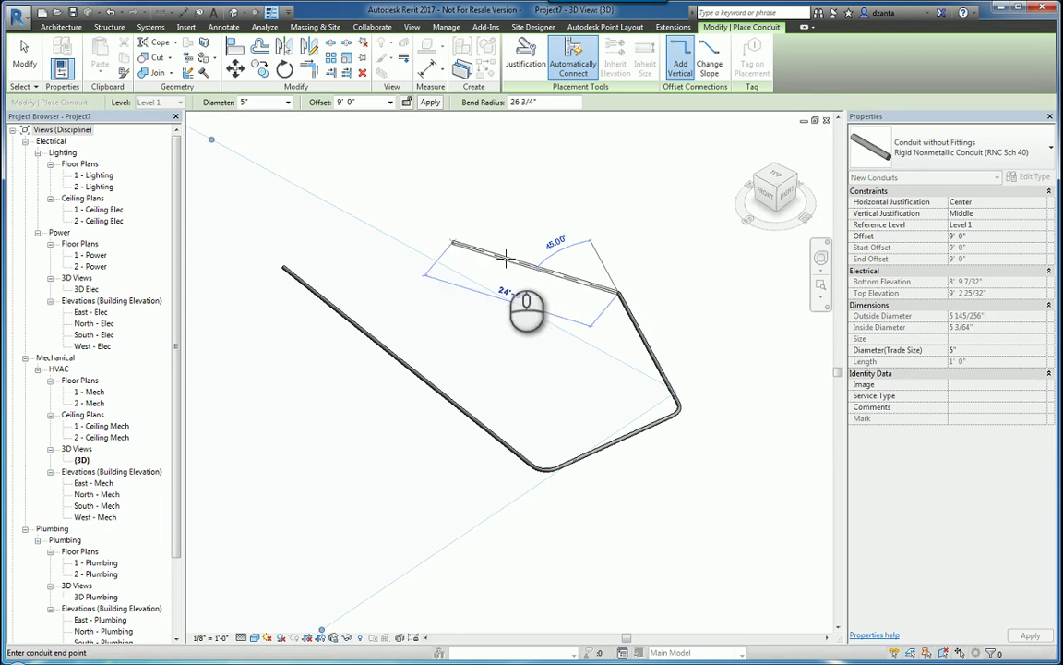
{"action": "left_click", "coordinate": [542, 291]}
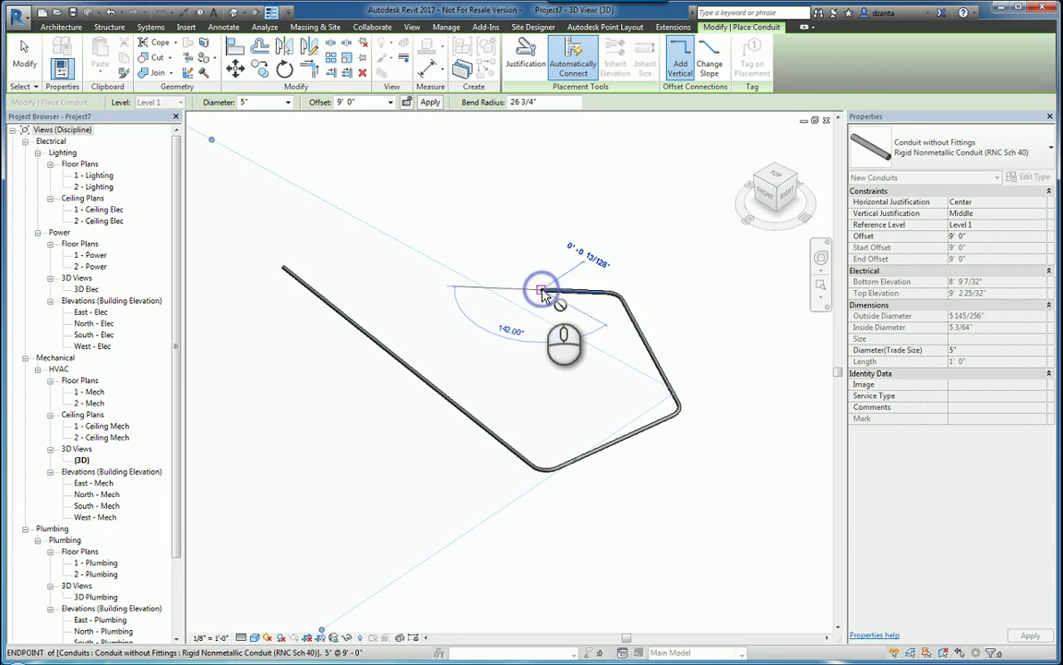
{"action": "left_click", "coordinate": [25, 57]}
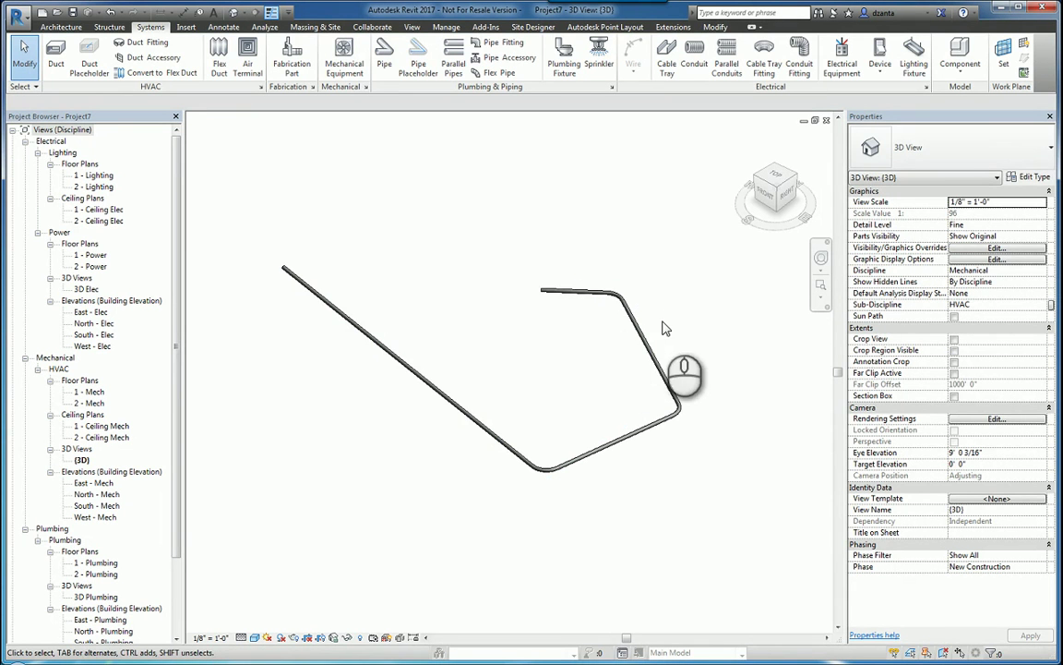
Step: Set Parallel Conduits to 12 horizontal, 6 vertical copies, 3' 0" horizontal spacing, Same Bend Radius
{"action": "scroll", "coordinate": [539, 328], "scroll_direction": "up", "scroll_amount": 1}
{"action": "middle_click_drag", "start_coordinate": [533, 321], "coordinate": [575, 358]}
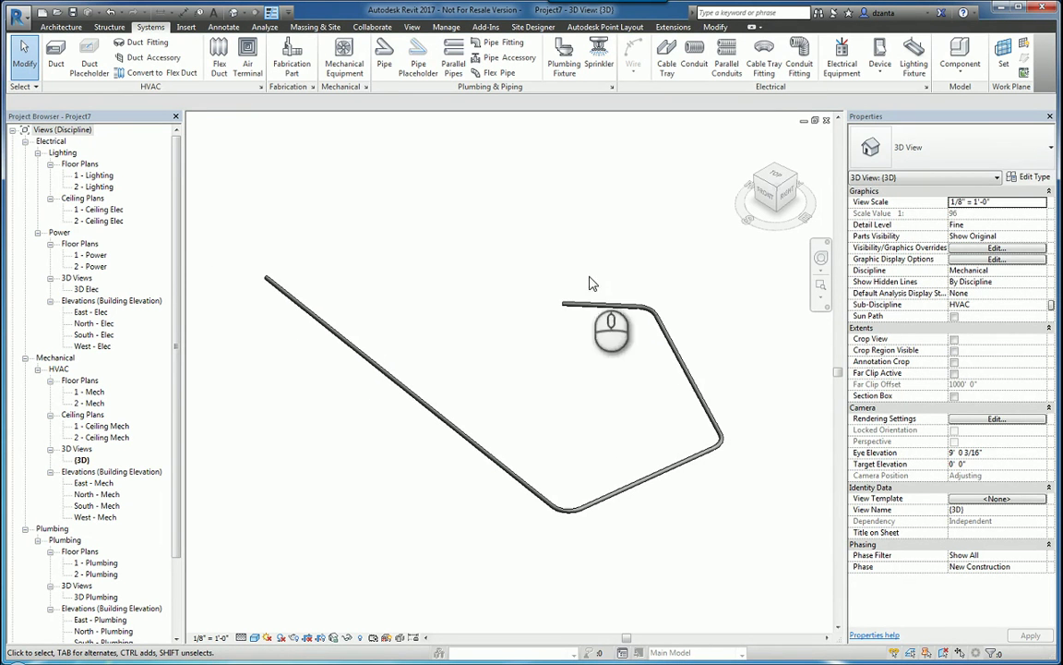
{"action": "left_click", "coordinate": [728, 70]}
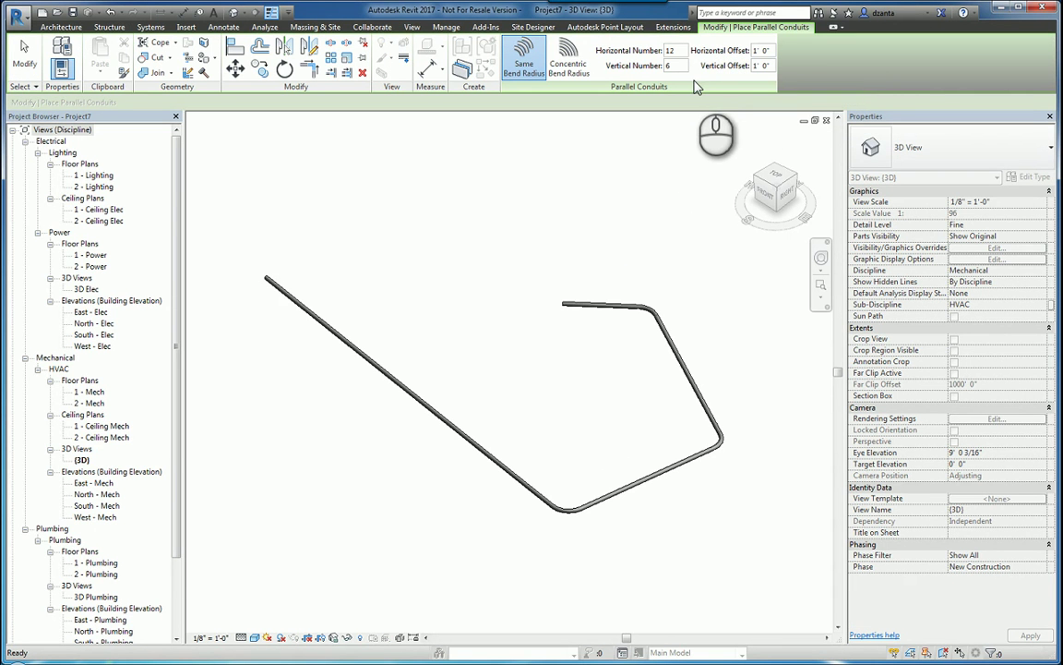
{"action": "left_click_drag", "start_coordinate": [676, 50], "coordinate": [661, 56]}
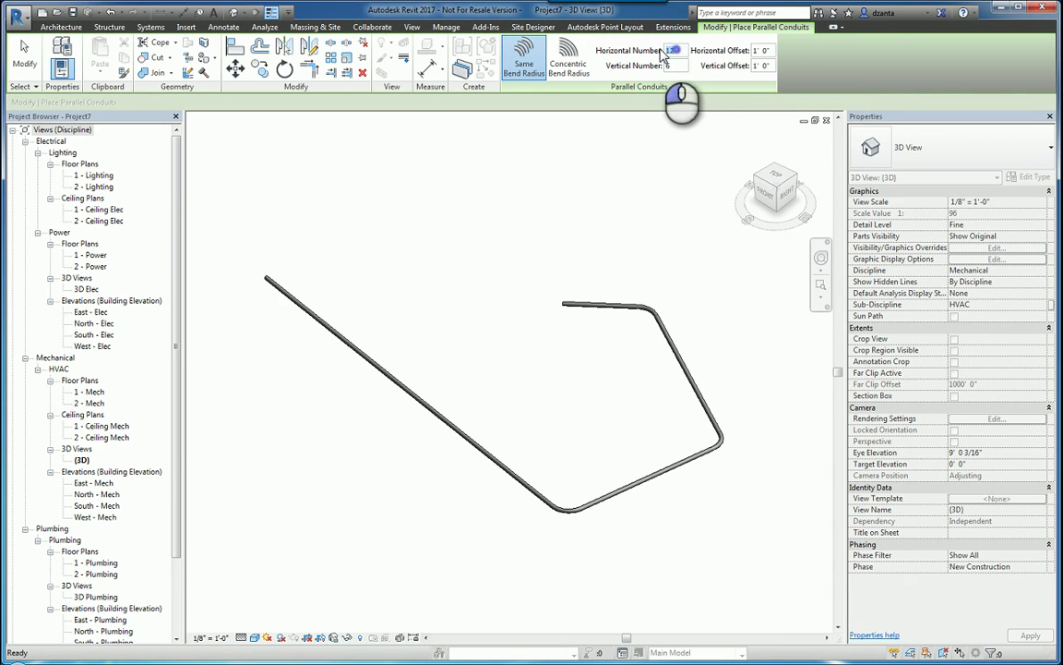
{"action": "left_click", "coordinate": [670, 66]}
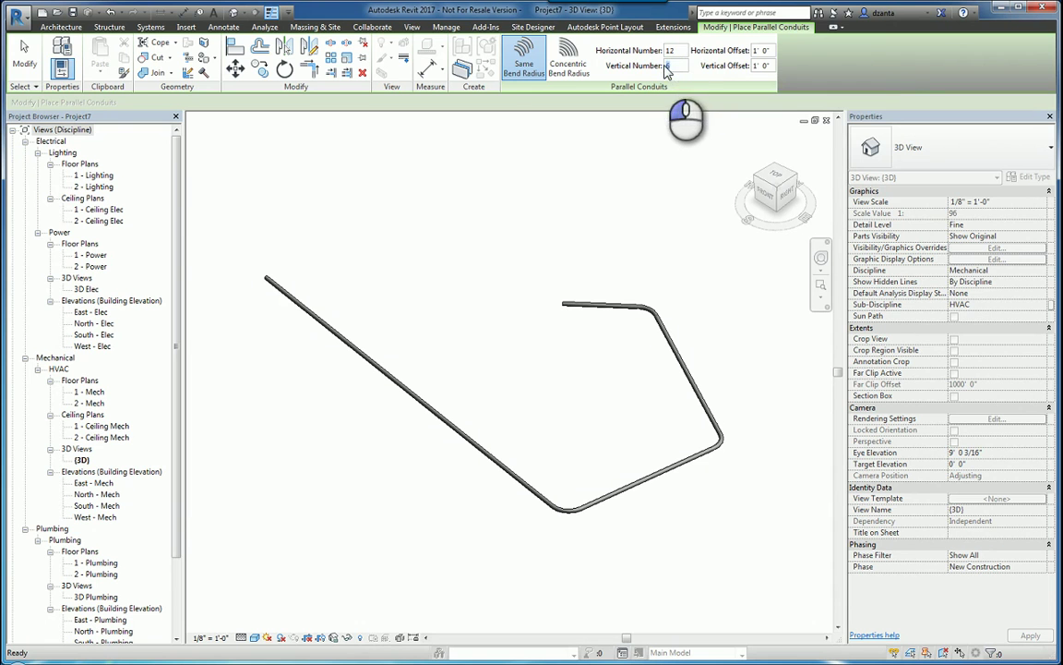
{"action": "left_click_drag", "start_coordinate": [771, 50], "coordinate": [750, 54]}
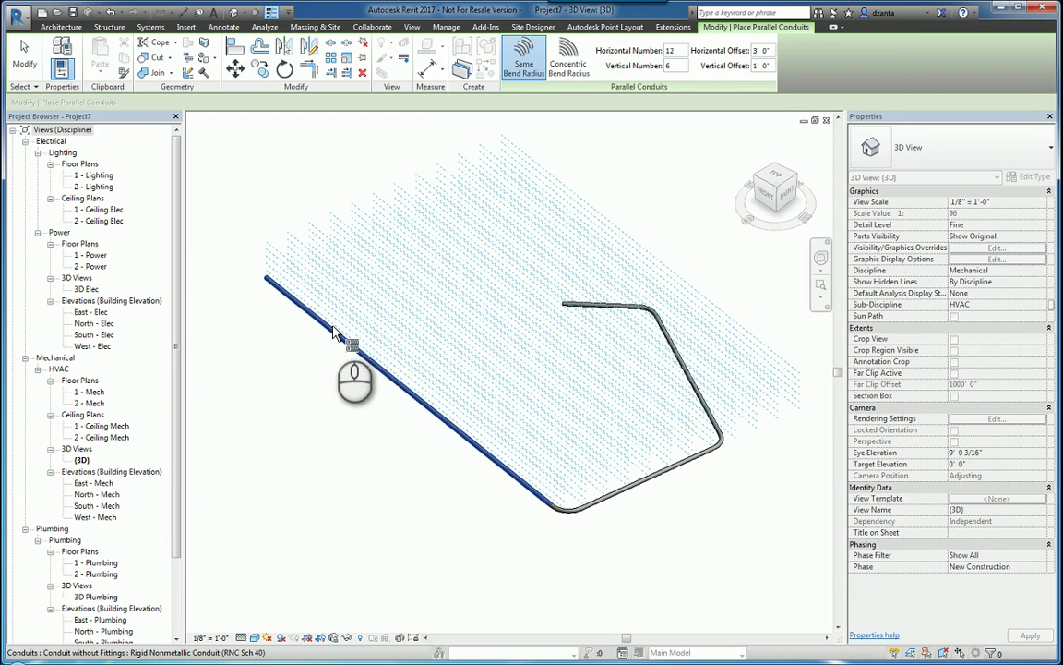
Step: Select the whole conduit chain and place the parallel copies, which reports no room for fittings
{"action": "key", "text": "Tab"}
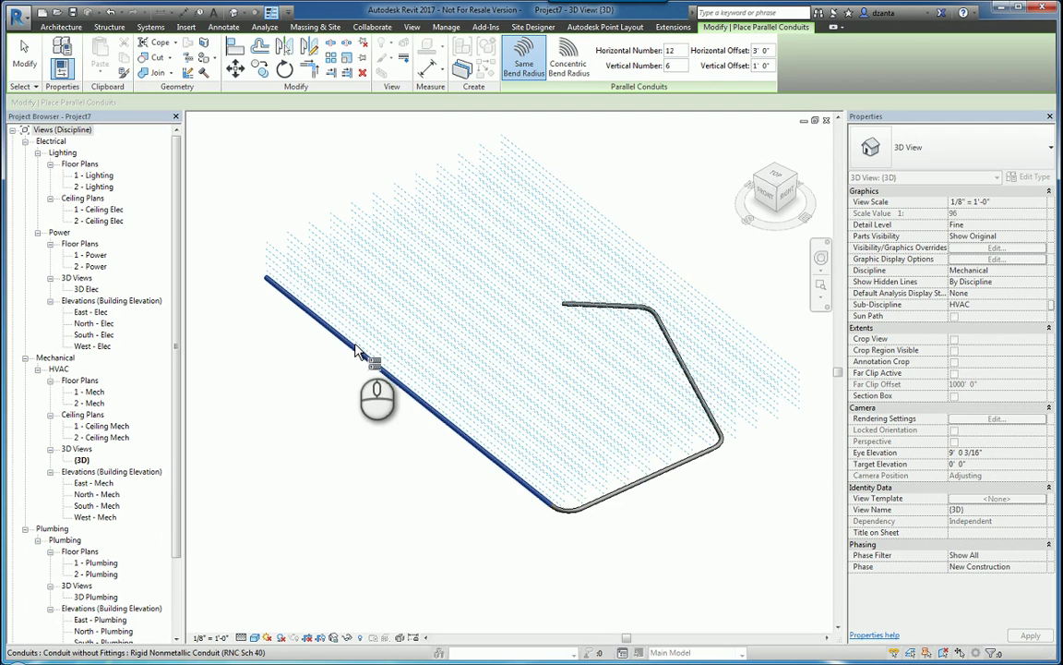
{"action": "key", "text": "Tab"}
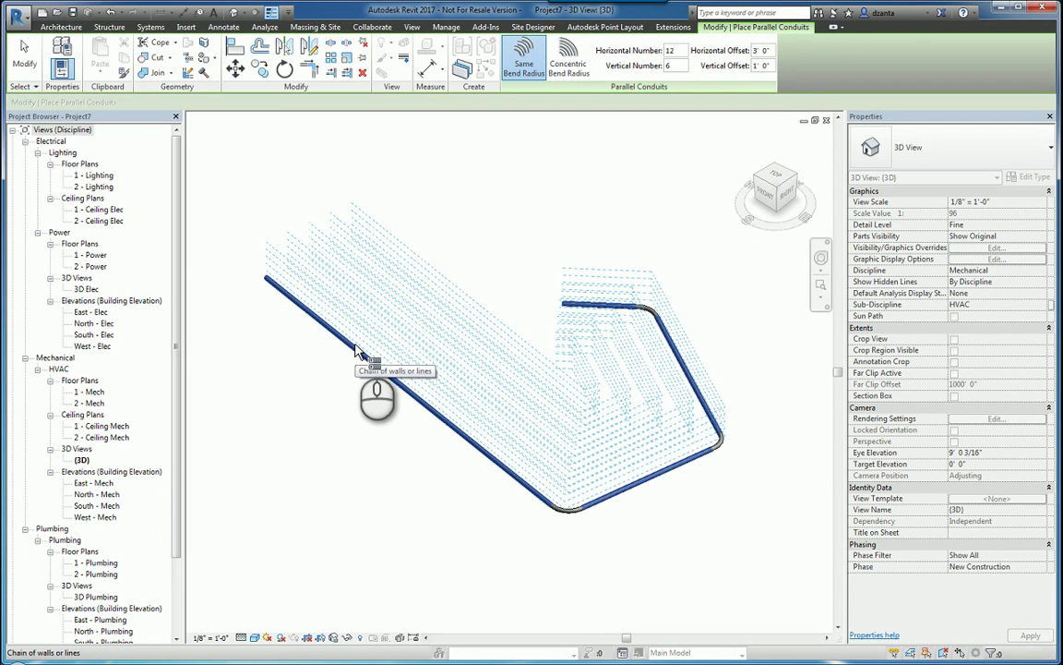
{"action": "left_click", "coordinate": [358, 347]}
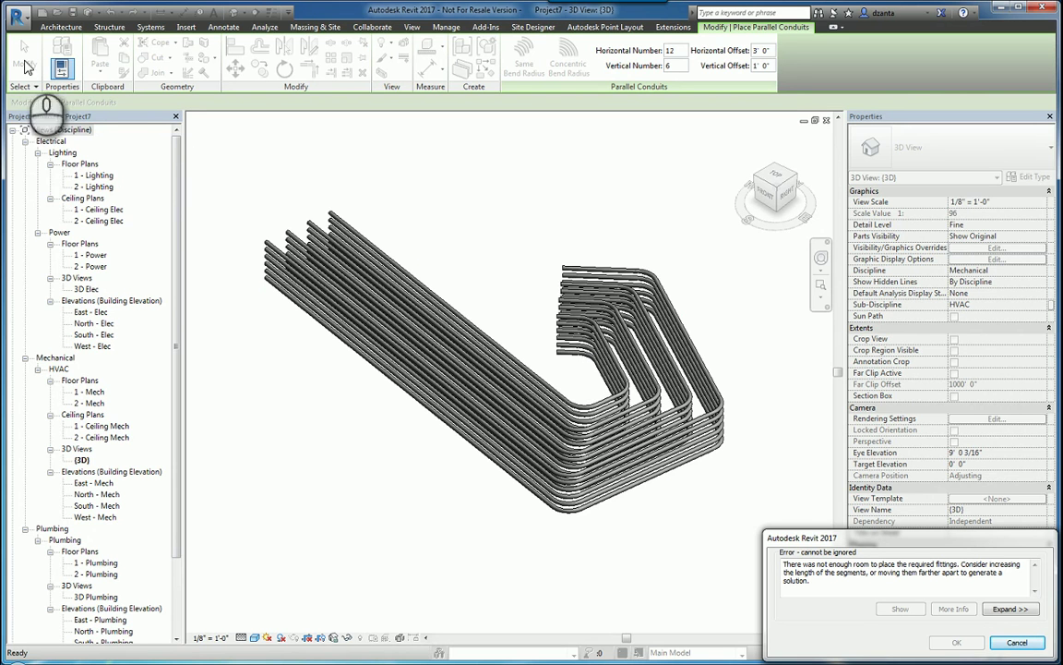
Step: Discard the failed copies, retry with Concentric Bend Radius and minimum radius, then cancel again
{"action": "left_click", "coordinate": [1016, 642]}
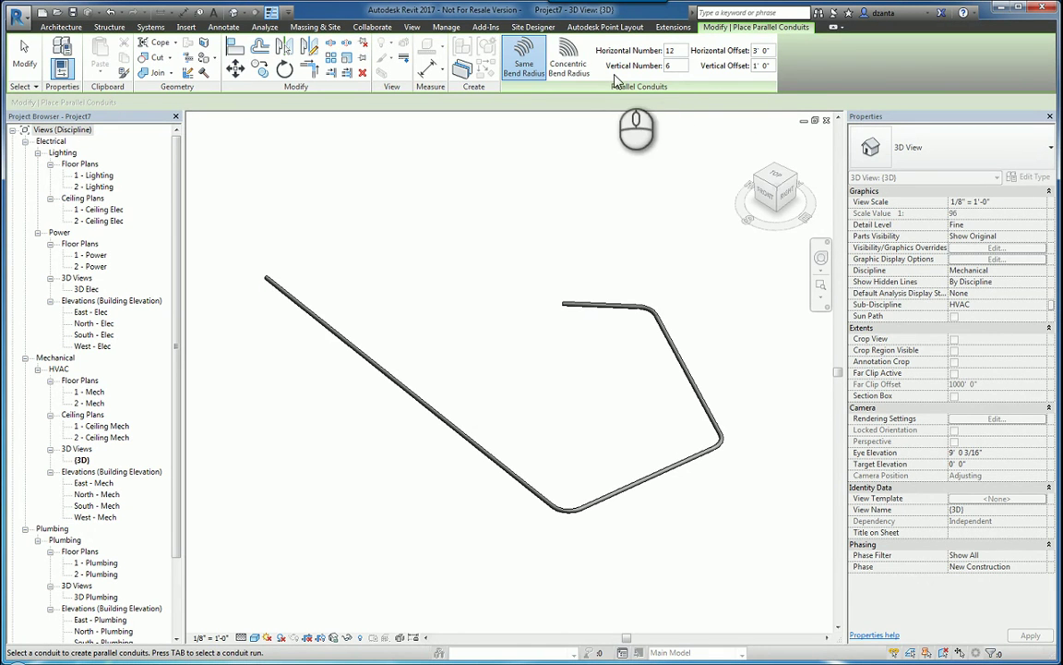
{"action": "left_click", "coordinate": [569, 65]}
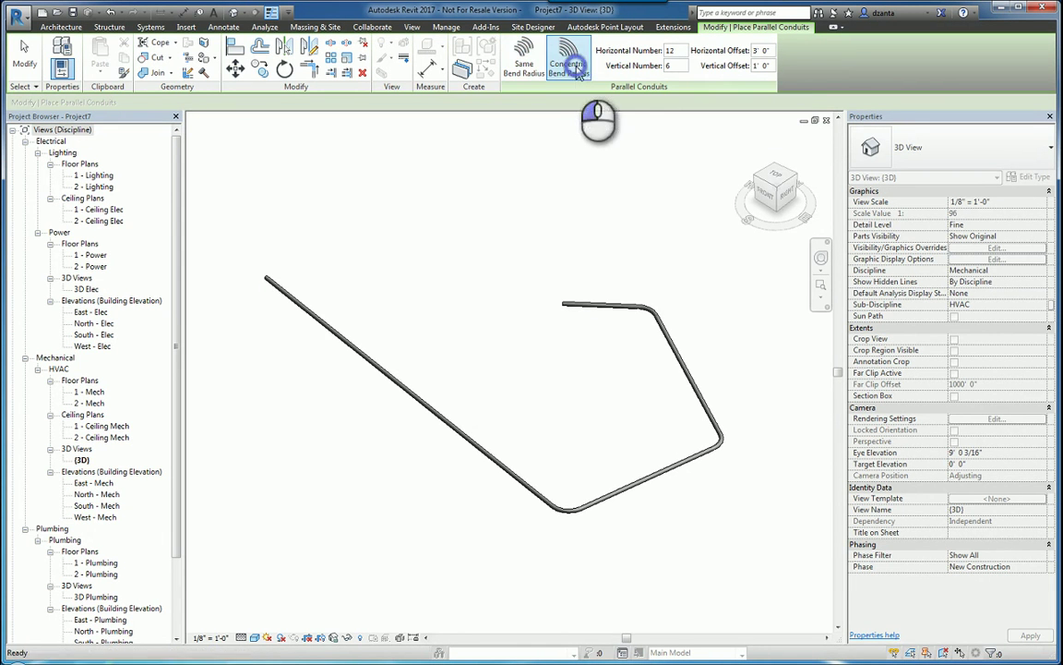
{"action": "key", "text": "Tab"}
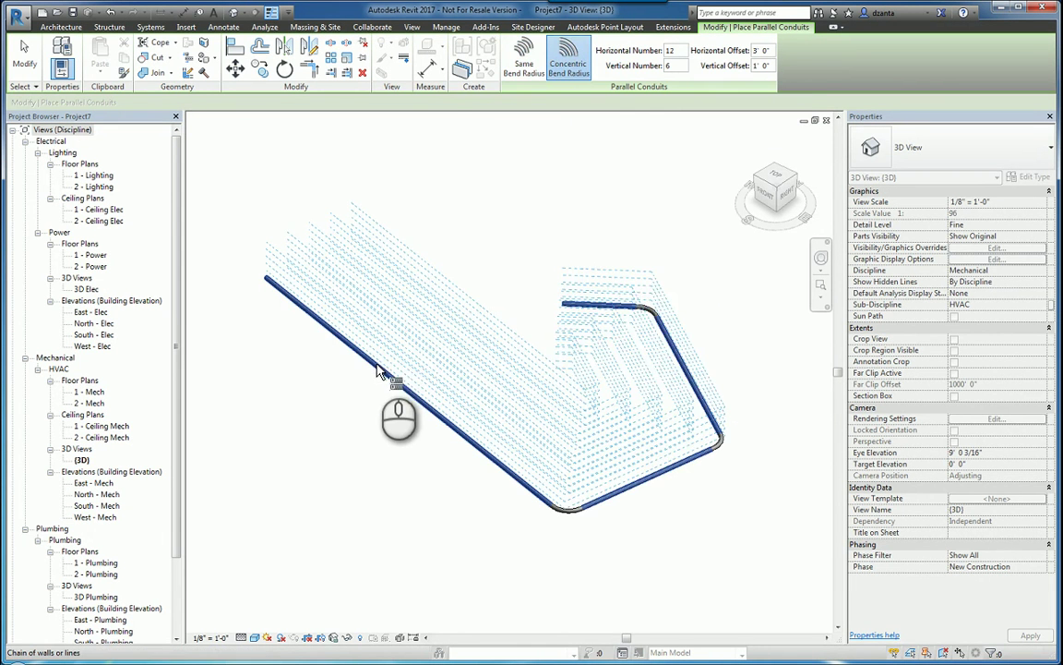
{"action": "left_click", "coordinate": [378, 369]}
{"action": "left_click", "coordinate": [607, 335]}
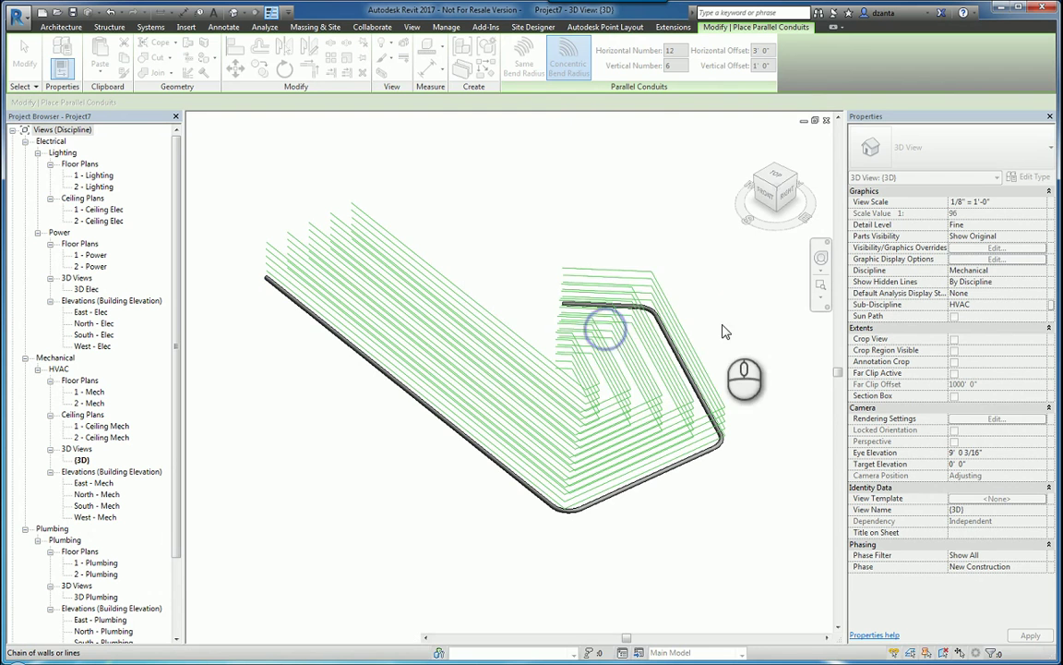
{"action": "left_click", "coordinate": [499, 268]}
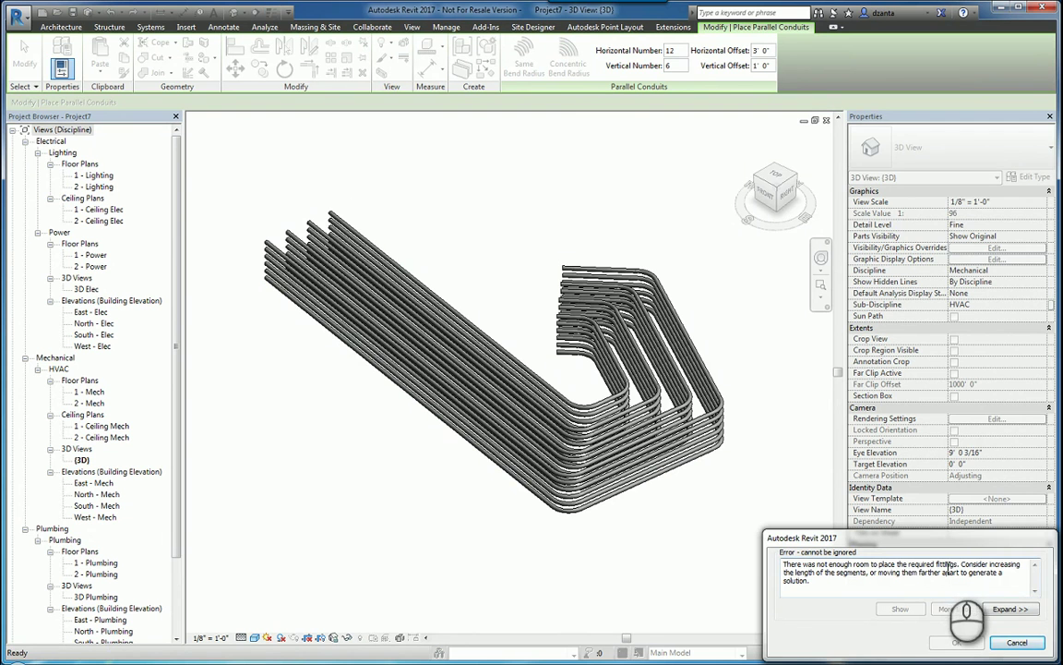
{"action": "left_click", "coordinate": [1016, 643]}
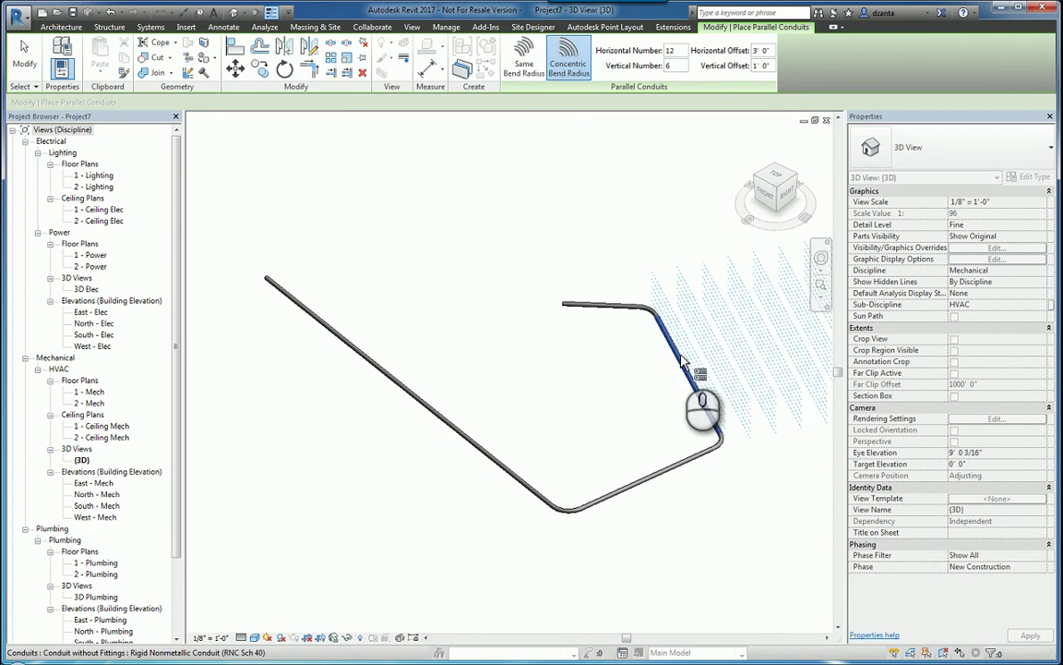
Step: Delete the short end conduit leg and its leftover elbow fitting
{"action": "key", "text": "Escape"}
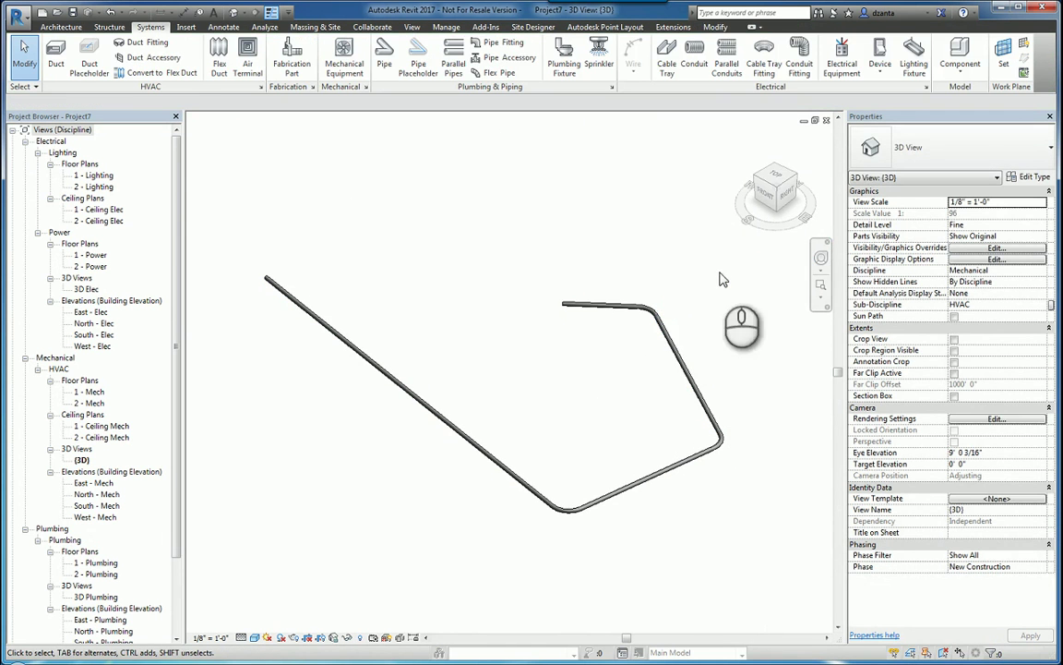
{"action": "left_click_drag", "start_coordinate": [719, 272], "coordinate": [612, 337]}
{"action": "key", "text": "Delete"}
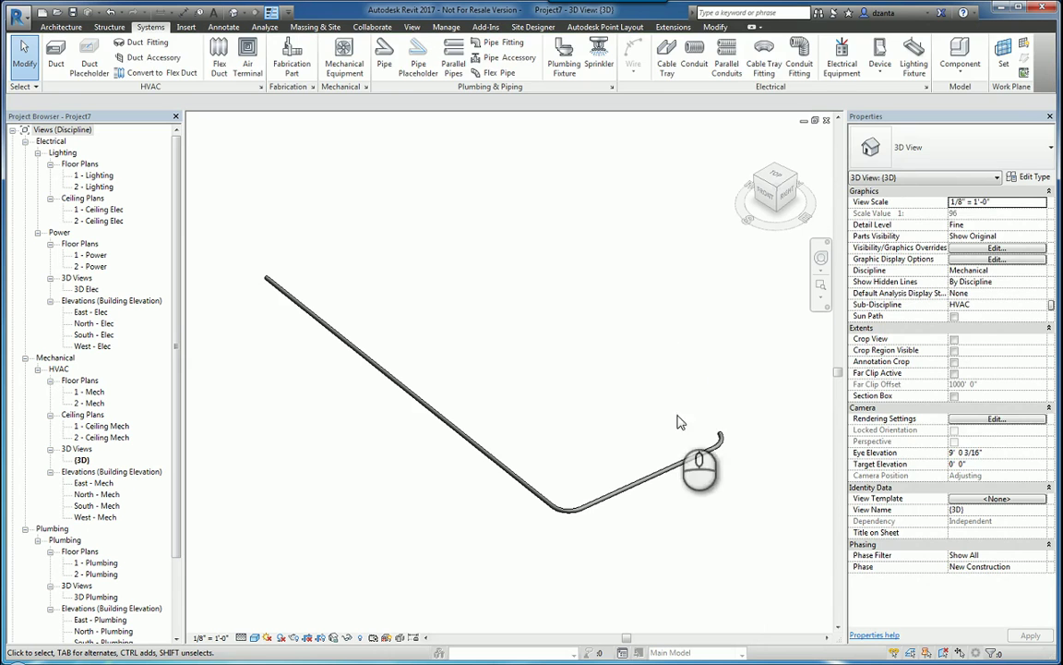
{"action": "left_click", "coordinate": [719, 435]}
{"action": "key", "text": "Delete"}
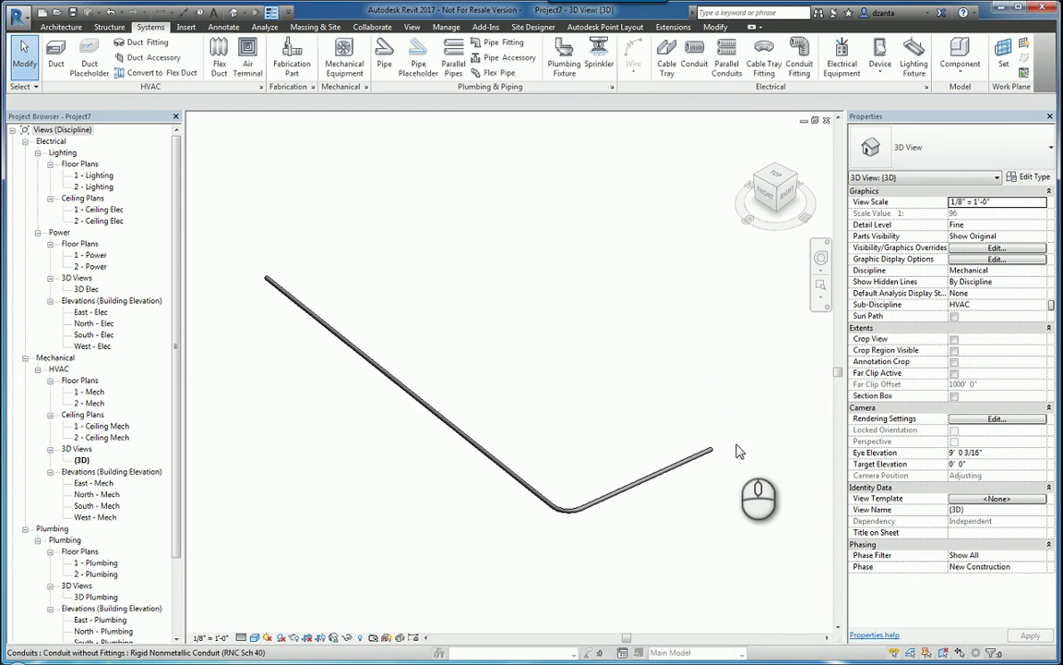
Step: Test-pick the conduit chain with Parallel Conduits, then exit and orbit the view
{"action": "left_click", "coordinate": [725, 57]}
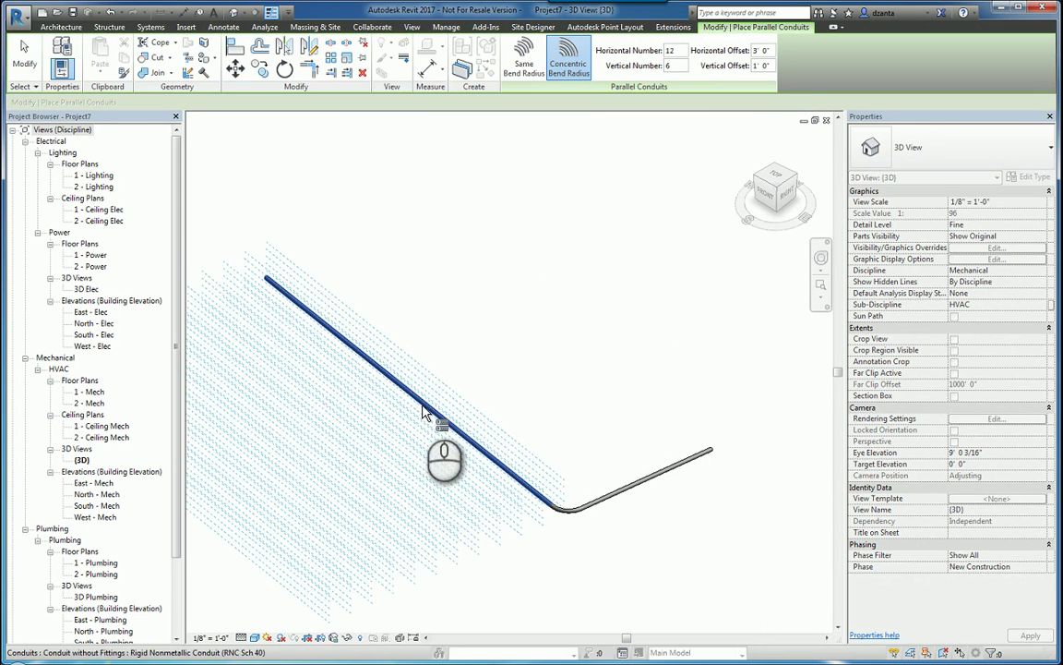
{"action": "key", "text": "Tab"}
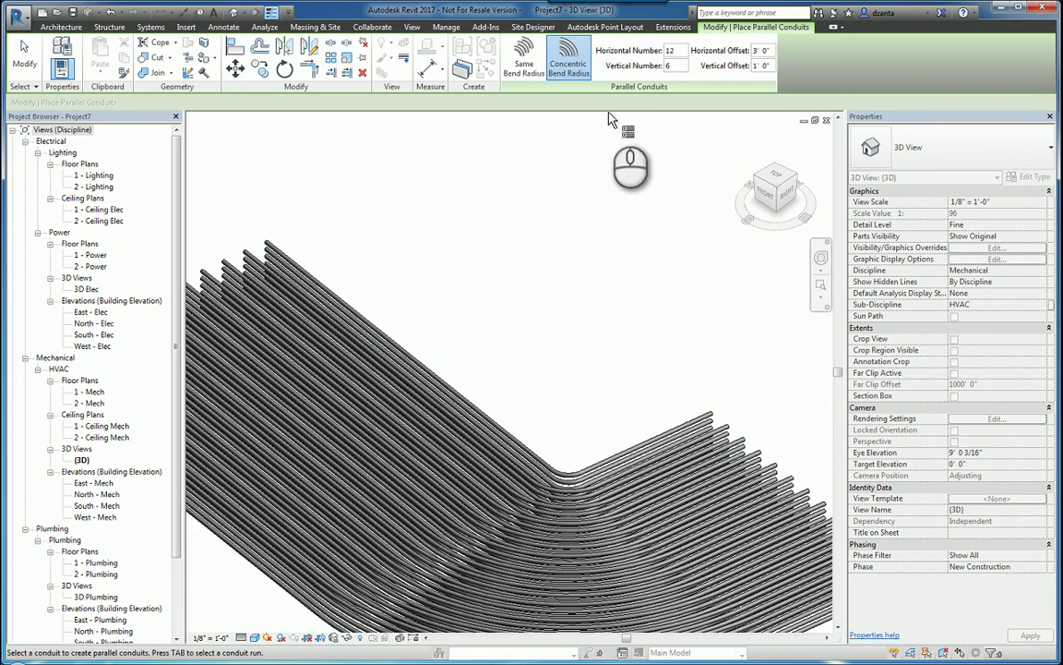
{"action": "key", "text": "Escape"}
{"action": "middle_click_drag", "start_coordinate": [567, 379], "coordinate": [595, 328], "text": "shift"}
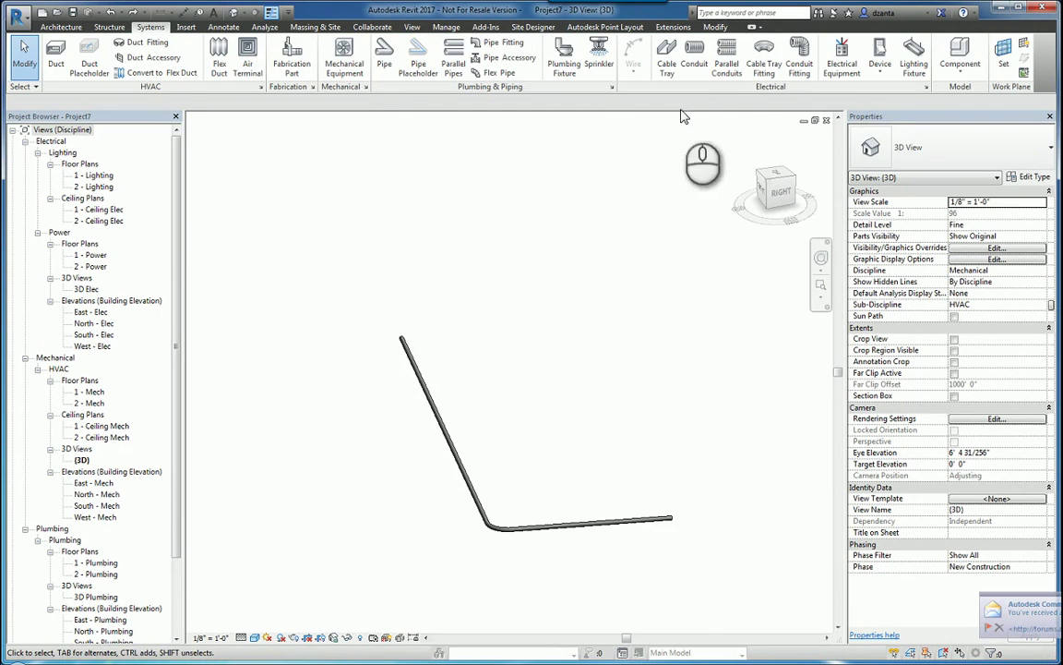
Step: Rerun Parallel Conduits with Same Bend Radius on the whole chain and place the 12×6 copies
{"action": "left_click", "coordinate": [725, 65]}
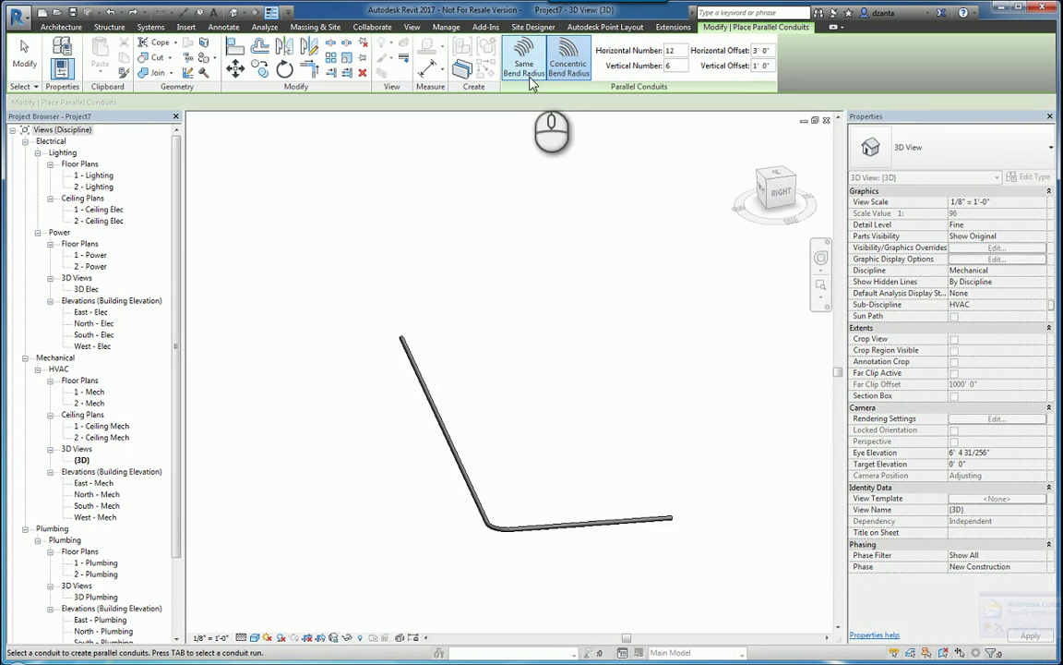
{"action": "left_click", "coordinate": [524, 70]}
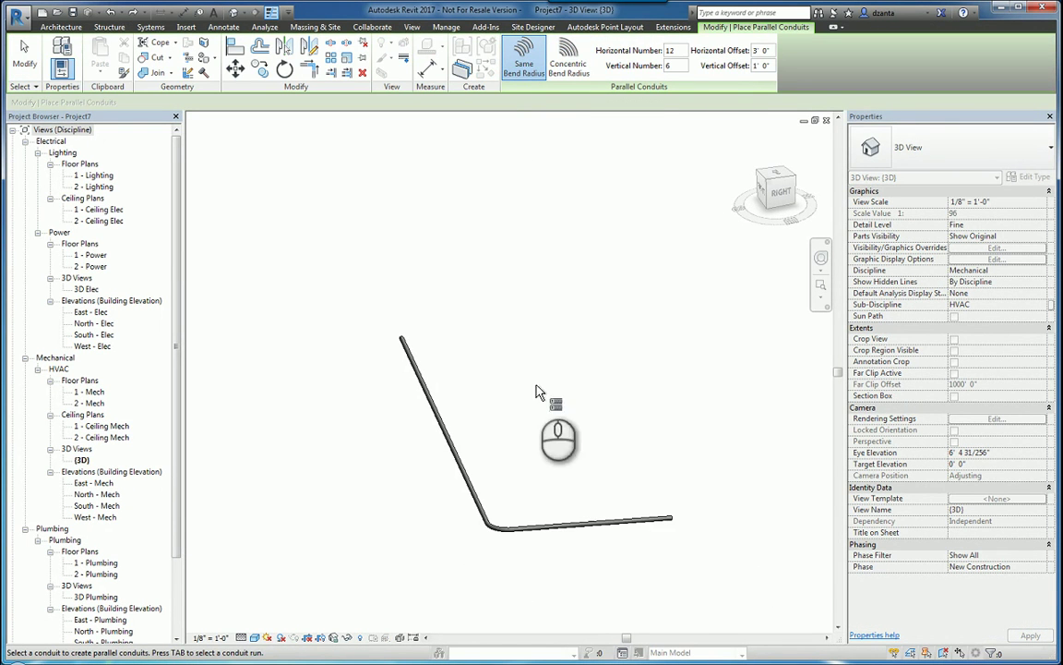
{"action": "key", "text": "Tab"}
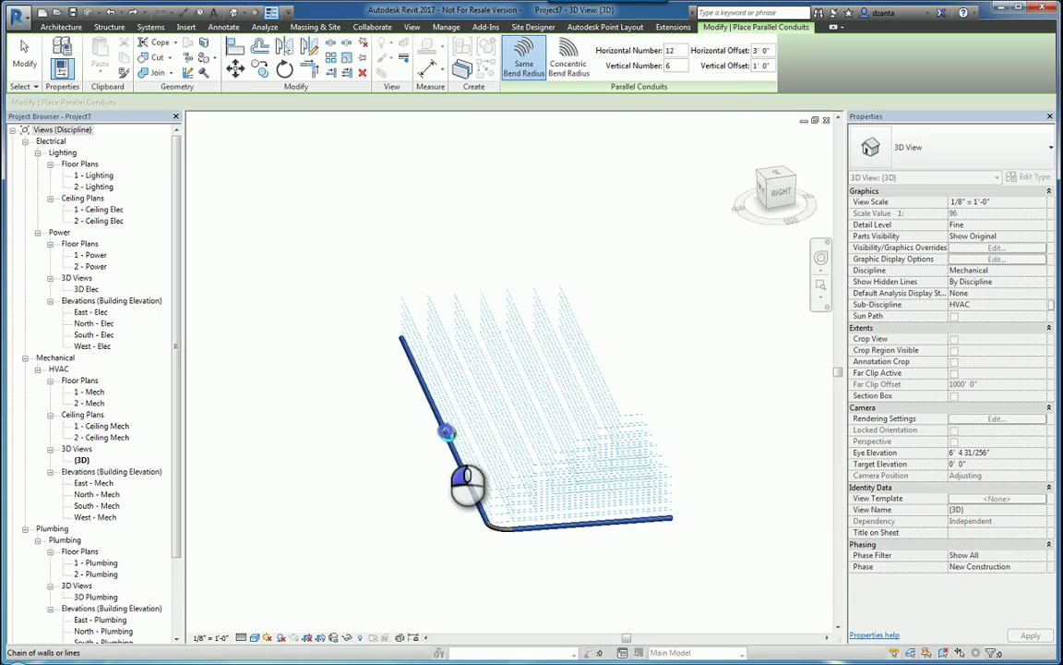
{"action": "left_click", "coordinate": [591, 403]}
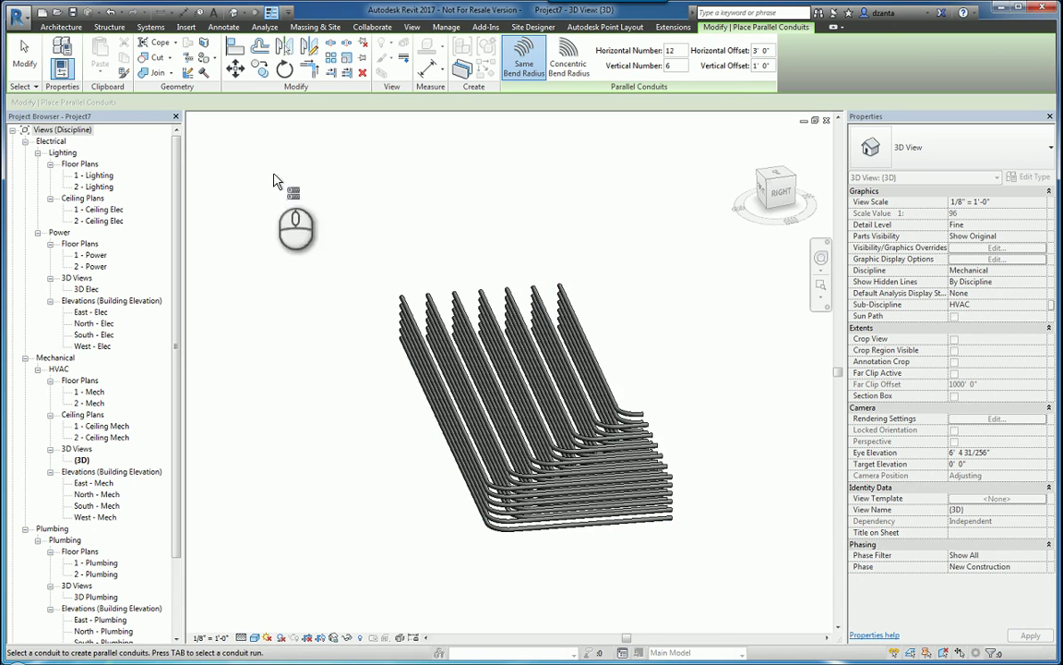
{"action": "left_click", "coordinate": [25, 53]}
{"action": "scroll", "coordinate": [573, 471], "scroll_direction": "up", "scroll_amount": 5}
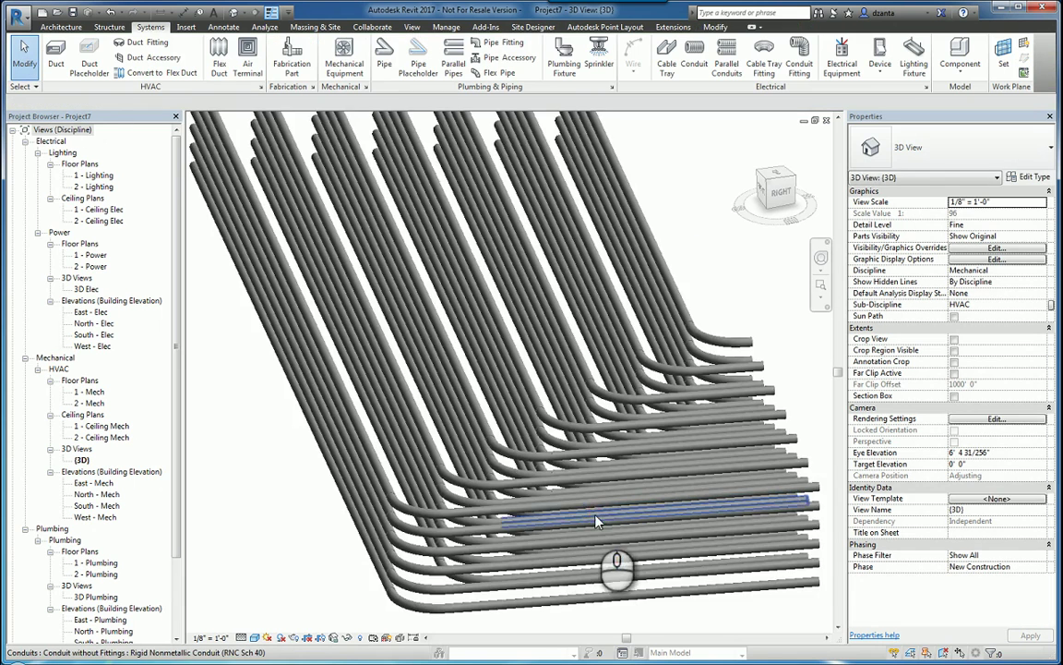
{"action": "scroll", "coordinate": [595, 521], "scroll_direction": "up", "scroll_amount": 4}
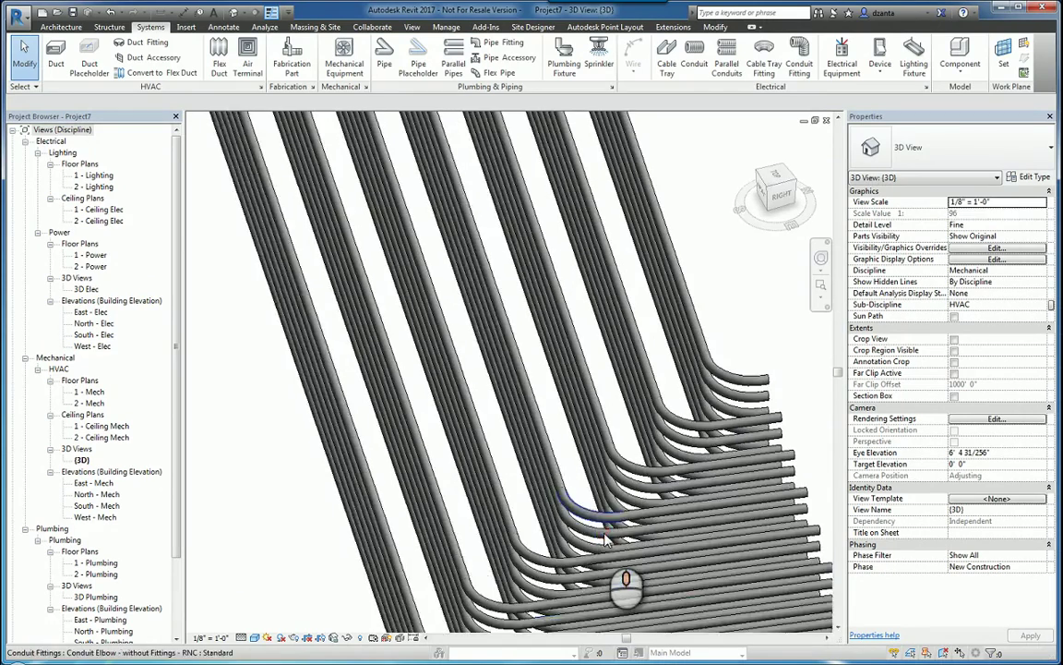
{"action": "middle_click_drag", "start_coordinate": [606, 542], "coordinate": [681, 256], "text": "shift"}
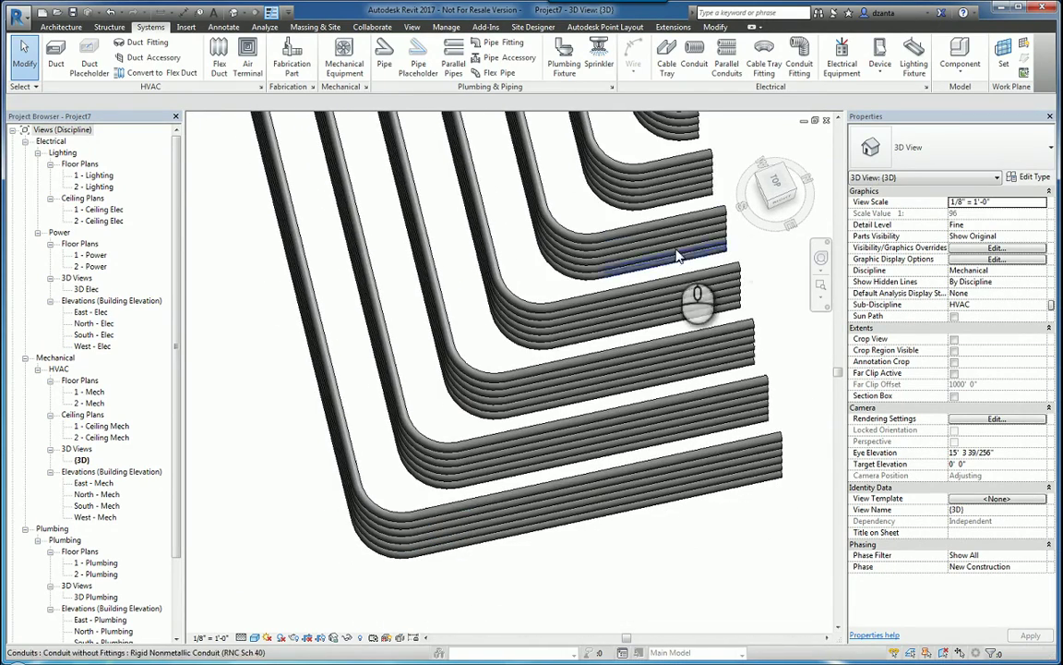
{"action": "left_click", "coordinate": [780, 189]}
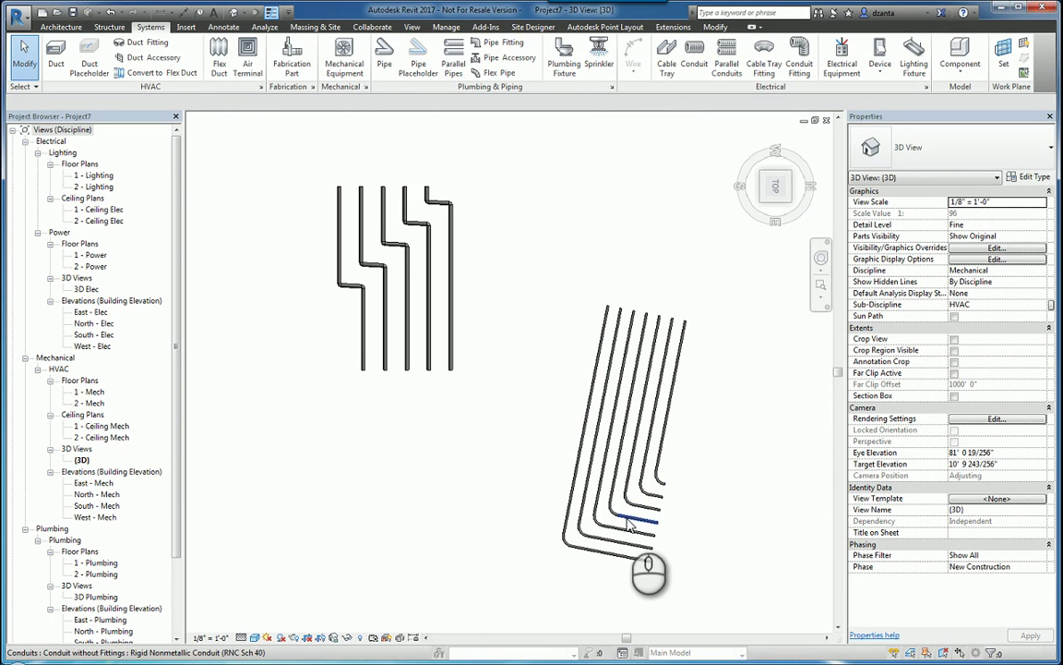
{"action": "middle_click_drag", "start_coordinate": [511, 434], "coordinate": [574, 244], "text": "shift"}
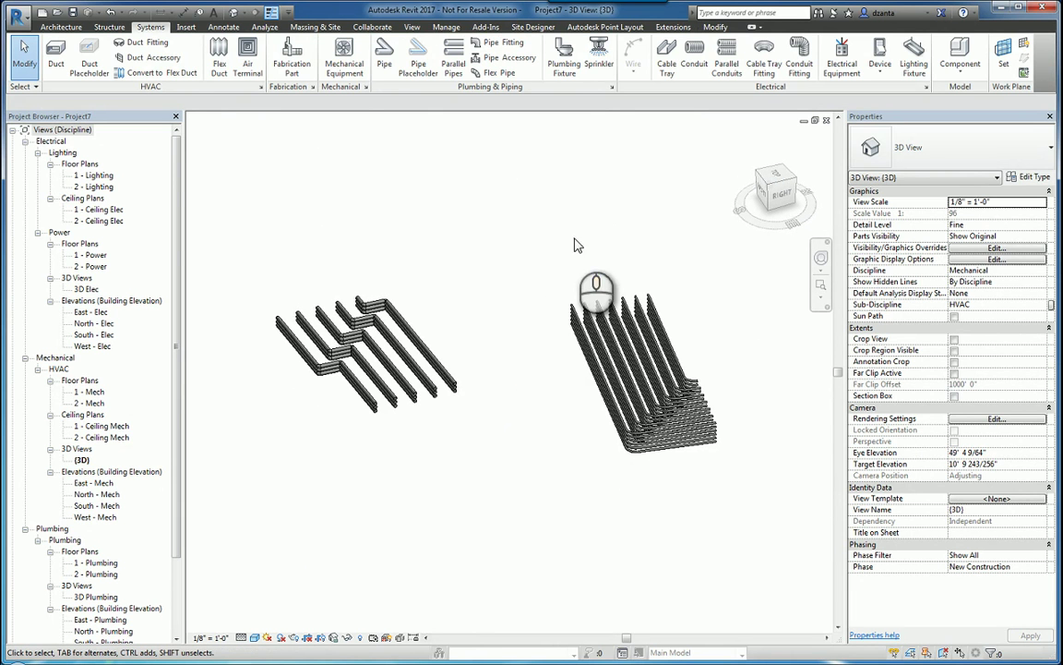